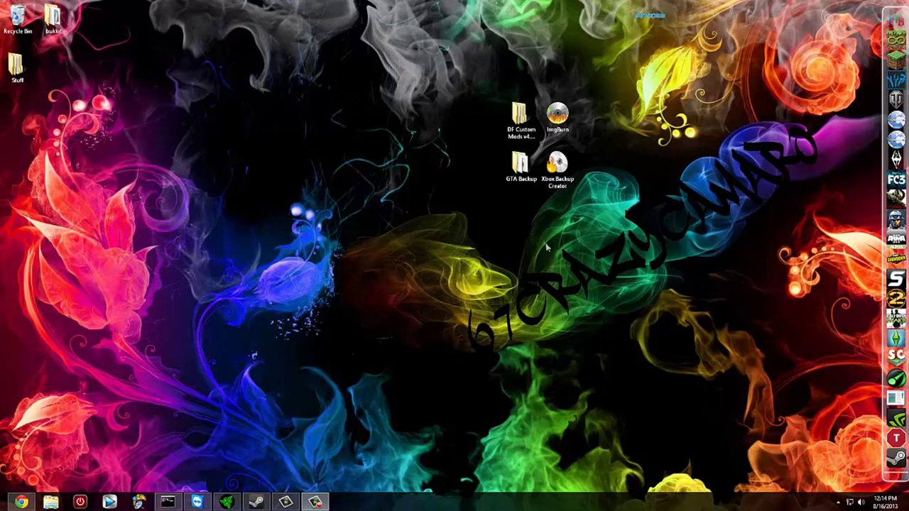
Open the GTA Backup folder from the desktop to view its contents
double_click(521, 165)
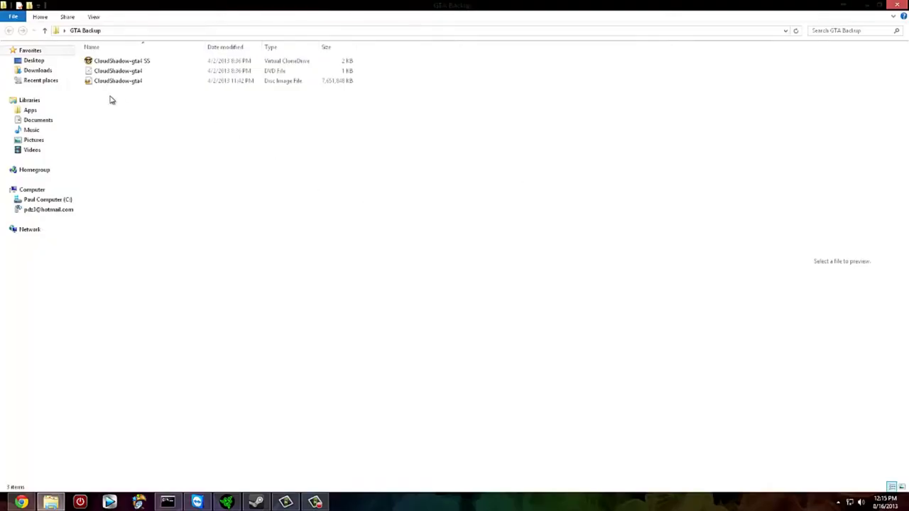
drag(110, 100, 136, 129)
Switch to Chrome, view the GTA 4 NTSC US XBOX 360 ISO torrent page and the µTorrent site, and minimize the browser
click(22, 502)
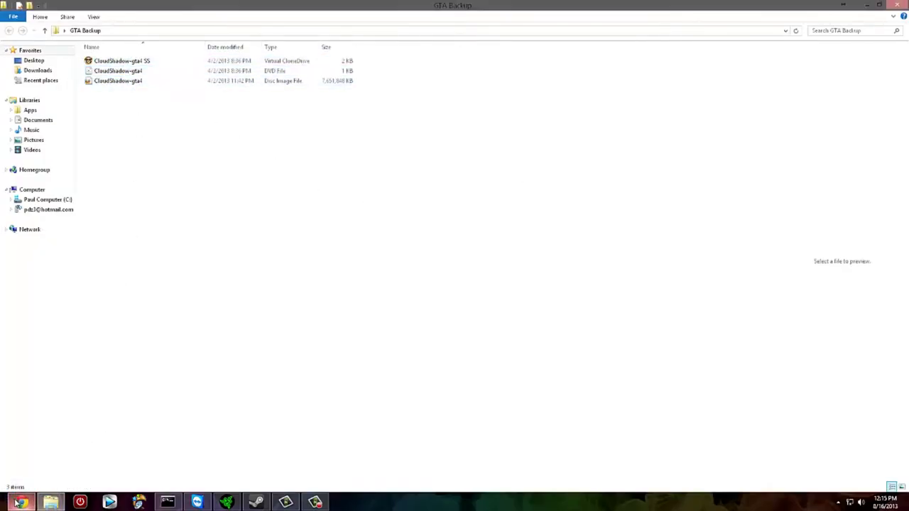
click(316, 5)
click(215, 4)
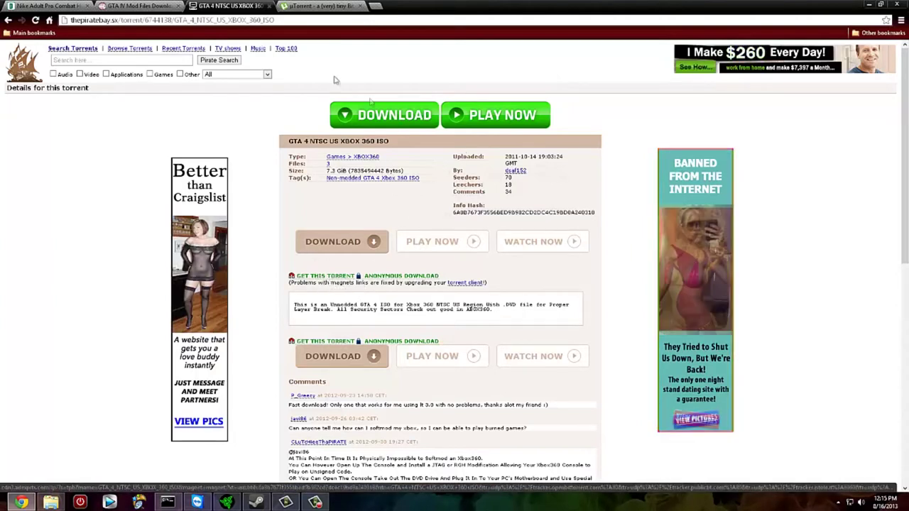
click(313, 7)
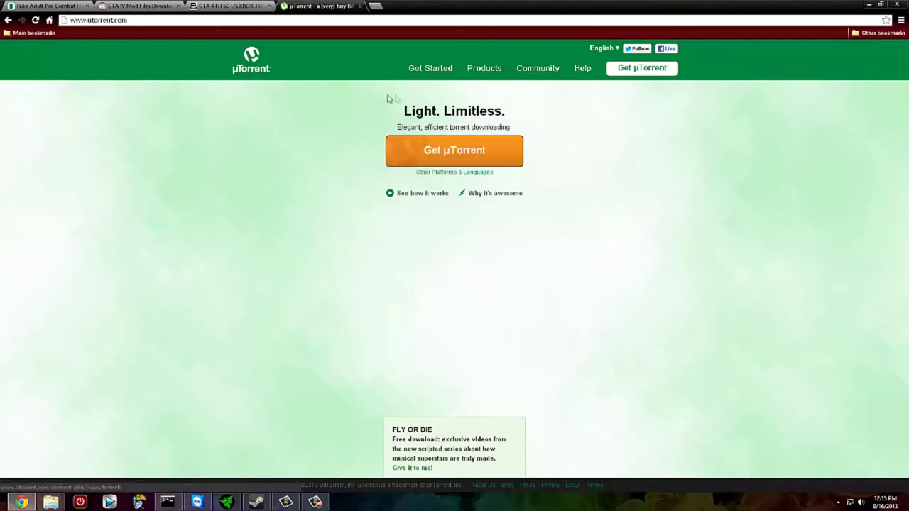
click(228, 6)
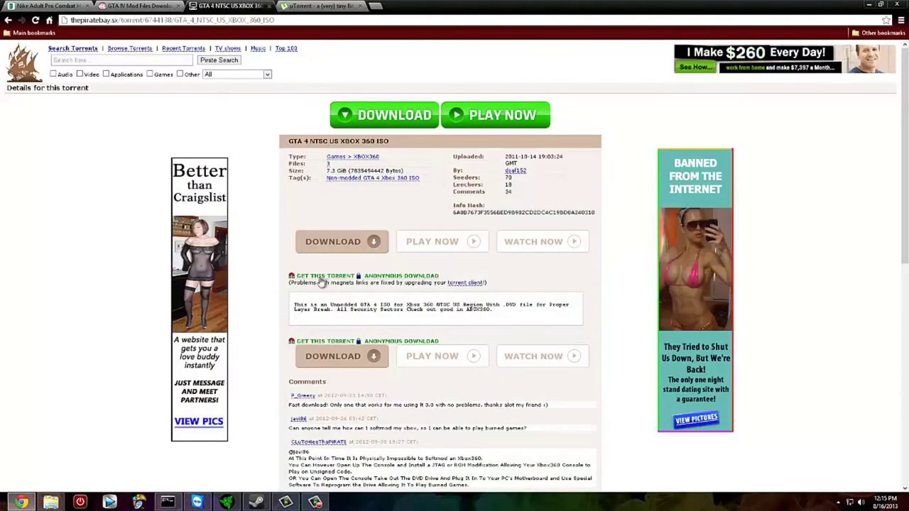
click(869, 4)
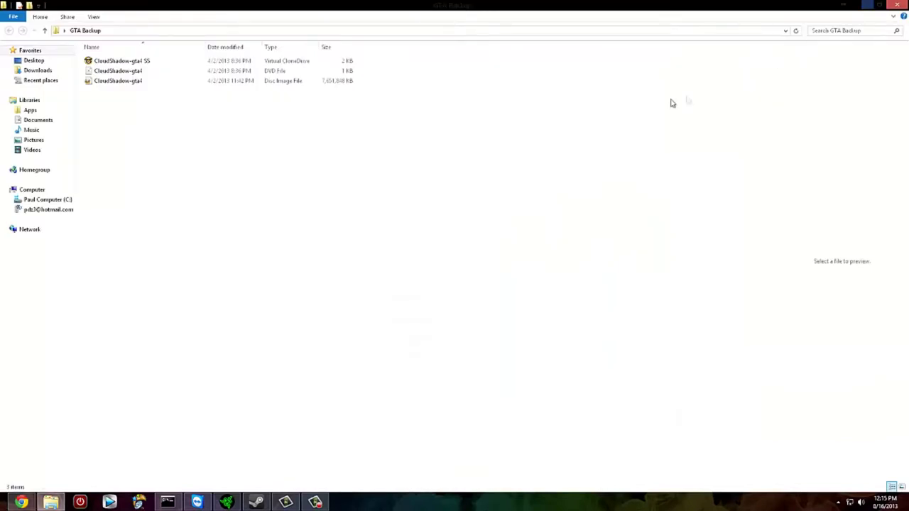
Look over the three CloudShadow-gta4 files in the GTA Backup folder and close the folder window
drag(140, 127, 138, 64)
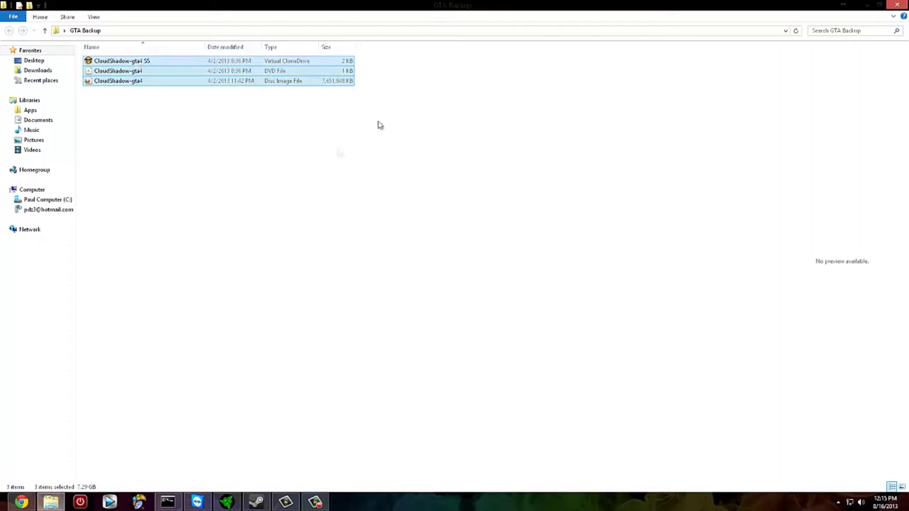
click(164, 142)
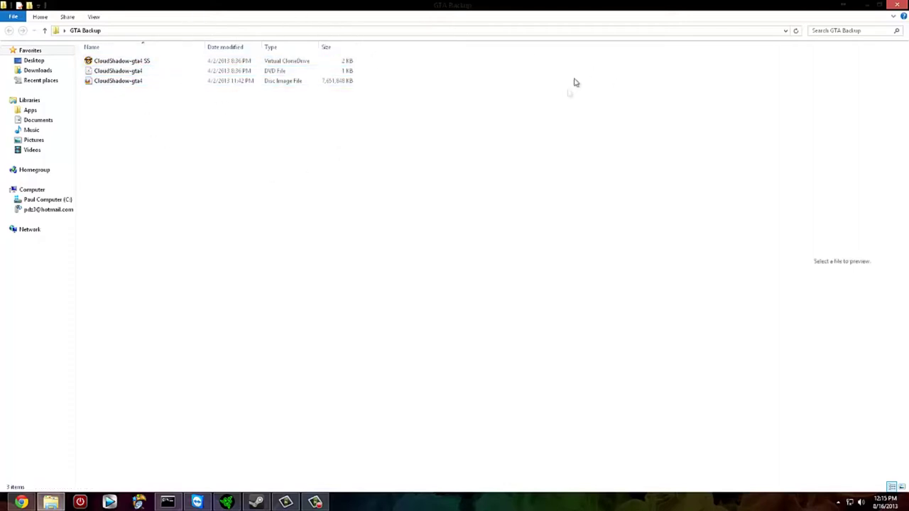
drag(121, 89, 189, 63)
click(170, 64)
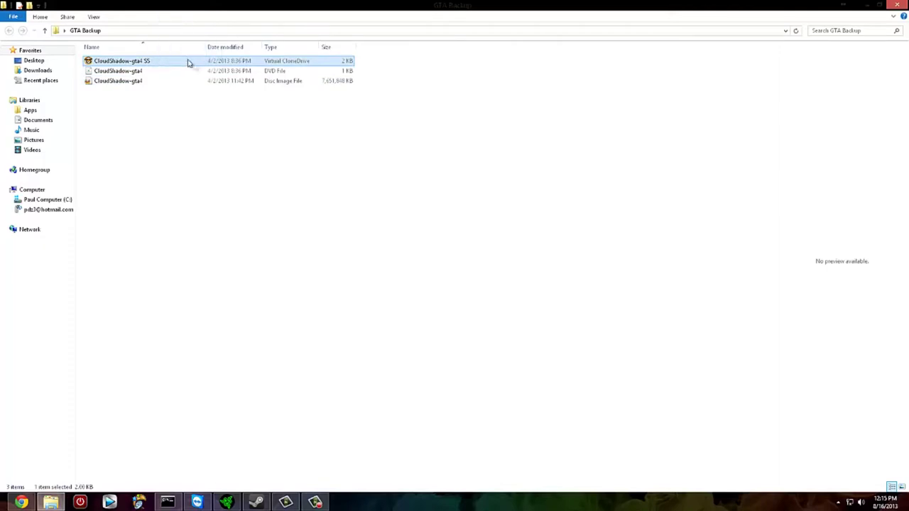
click(897, 4)
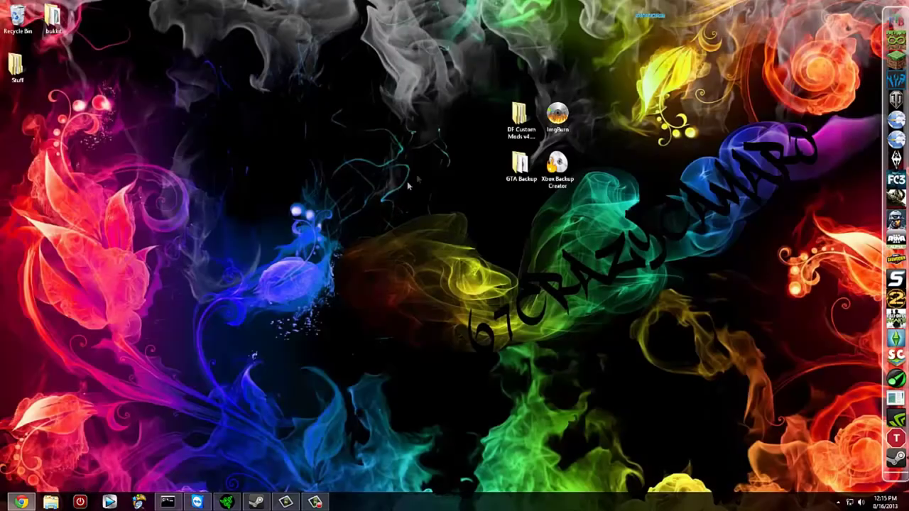
Switch to Chrome and open the GTA IV Mod Files Download Page from the deadlyfishesmods.com Xbox ISO modding section
click(22, 501)
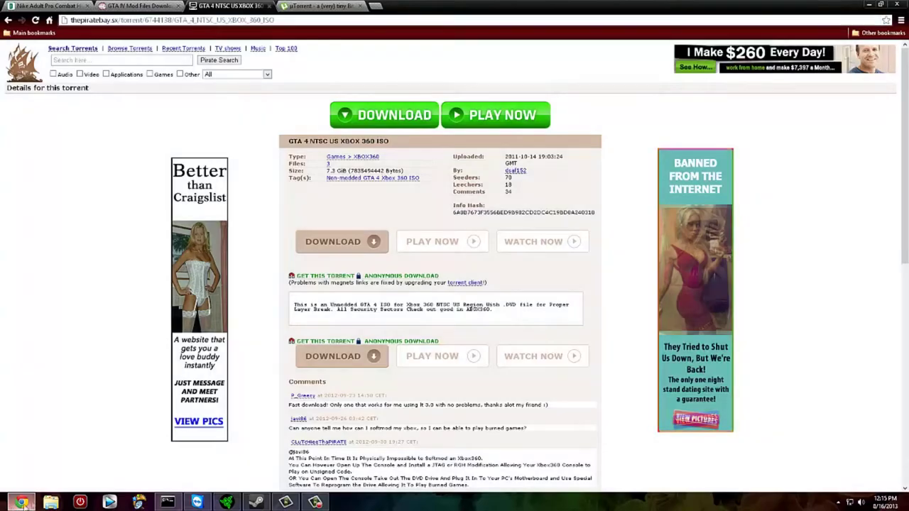
click(138, 6)
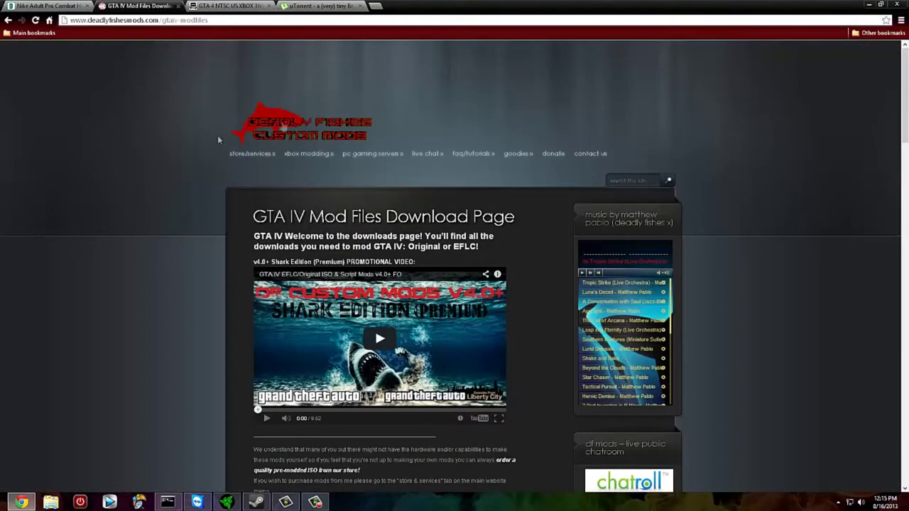
scroll(62, 178, down, 1)
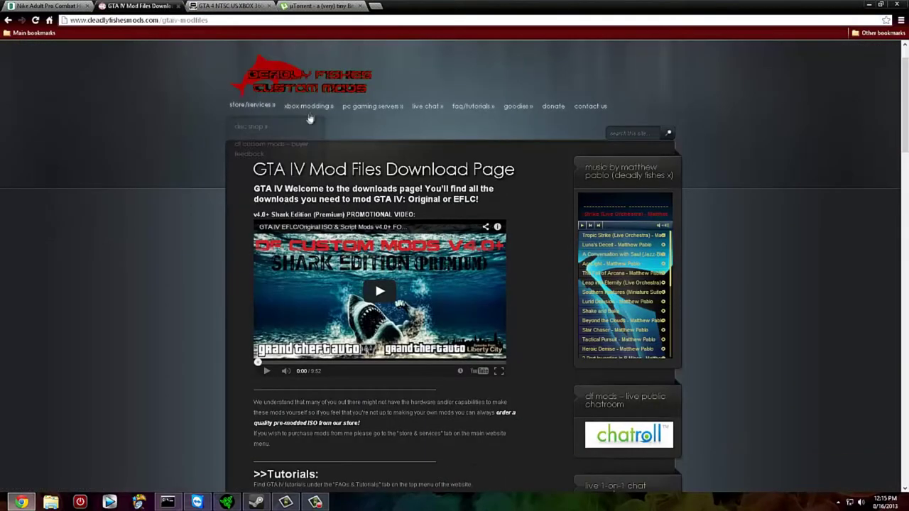
mouse_move(311, 106)
mouse_move(313, 127)
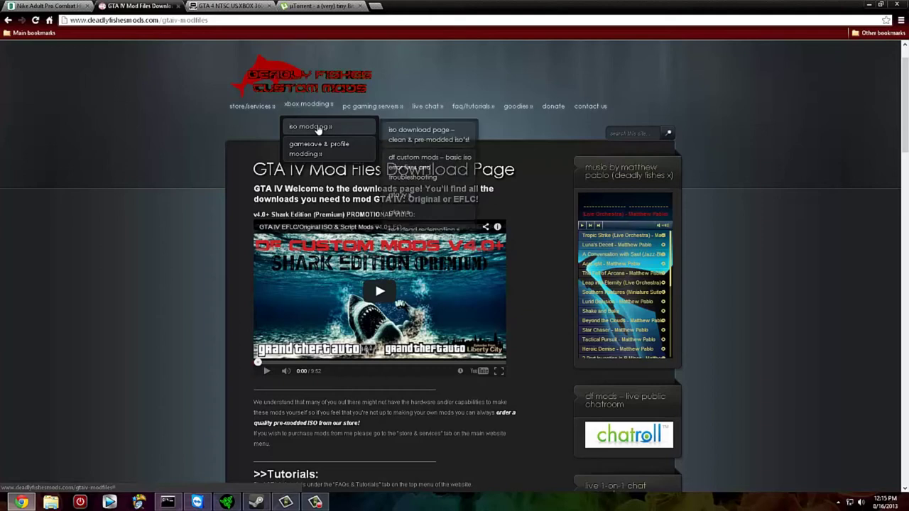
mouse_move(430, 201)
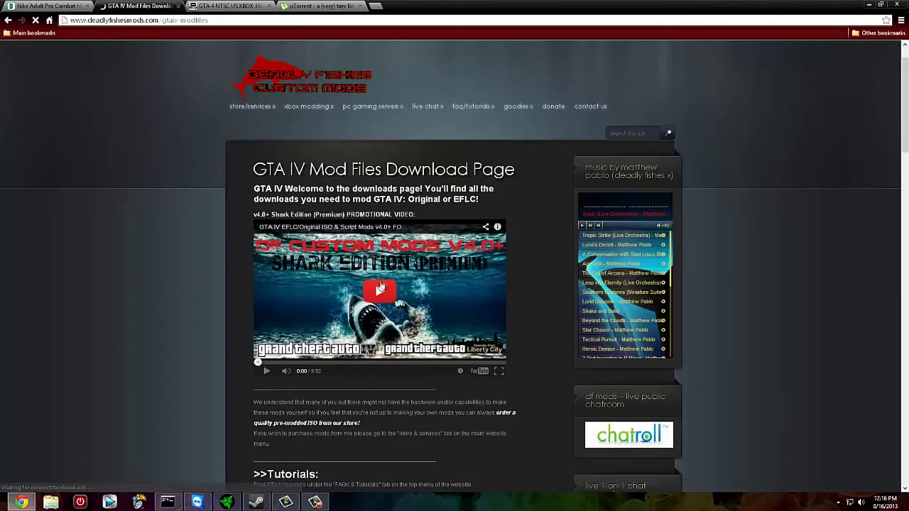
Examine the mod files page for the free GTA IV Script Mods v4.0 Fishy Edition downloads, both Original and EFLC
scroll(143, 309, down, 1)
scroll(143, 309, down, 10)
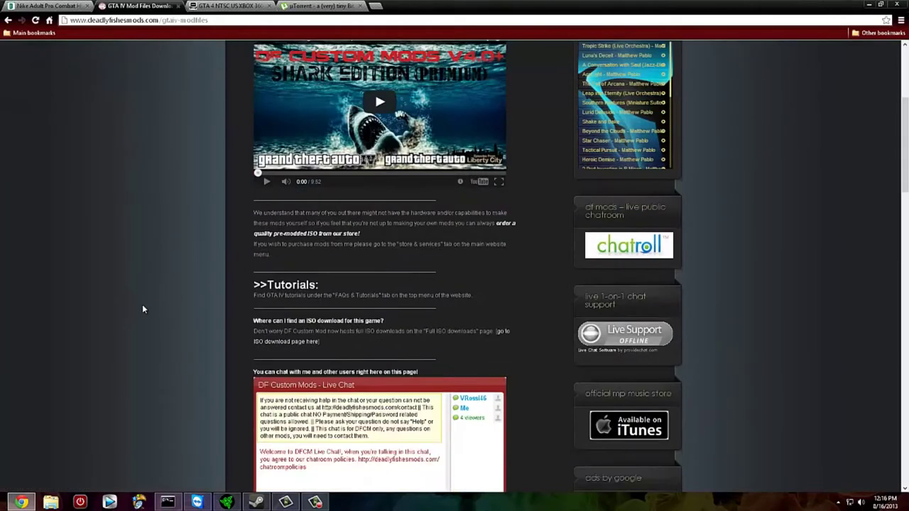
scroll(143, 309, down, 7)
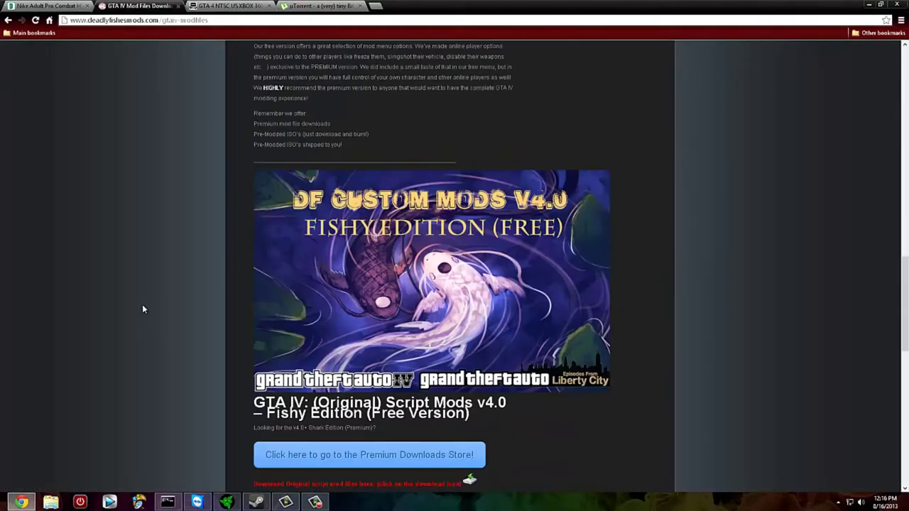
scroll(143, 305, down, 1)
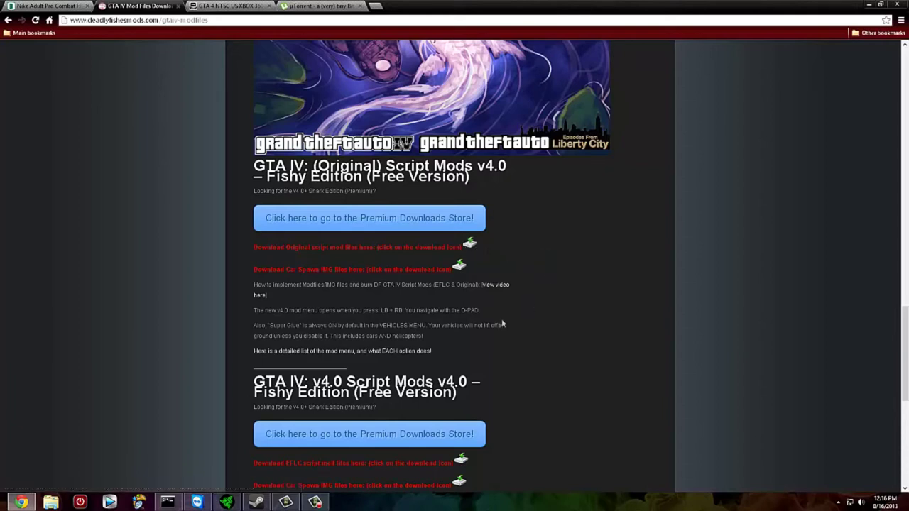
scroll(497, 324, down, 1)
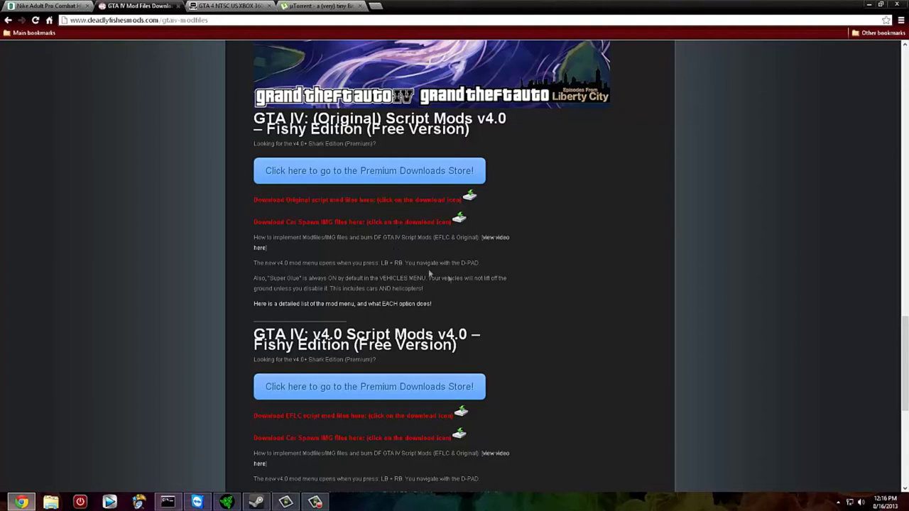
scroll(533, 281, up, 1)
scroll(539, 263, down, 3)
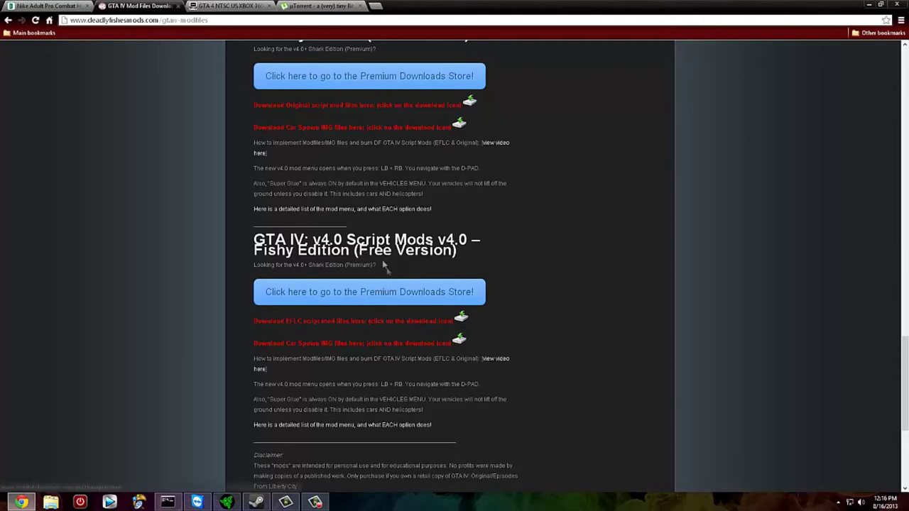
scroll(561, 217, up, 10)
scroll(560, 217, up, 10)
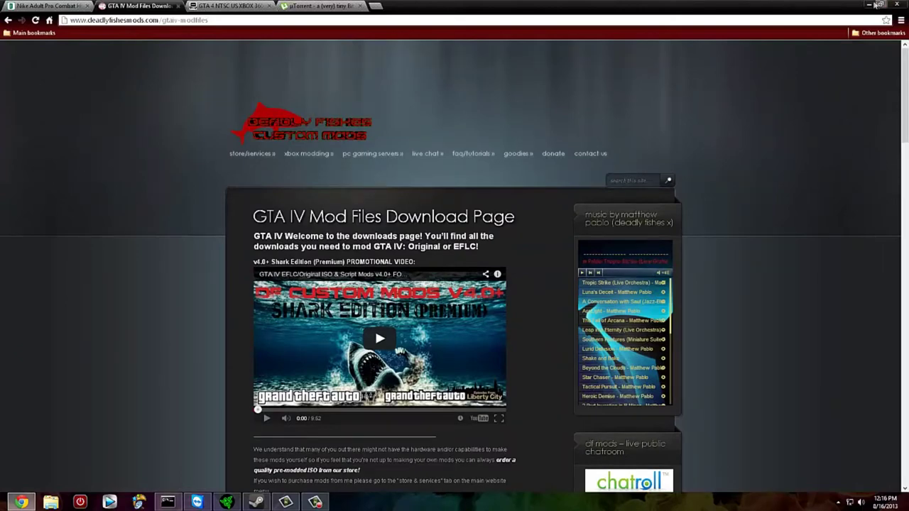
Minimize the browser and point out the ImgBurn and Xbox Backup Creator shortcuts on the desktop
click(869, 5)
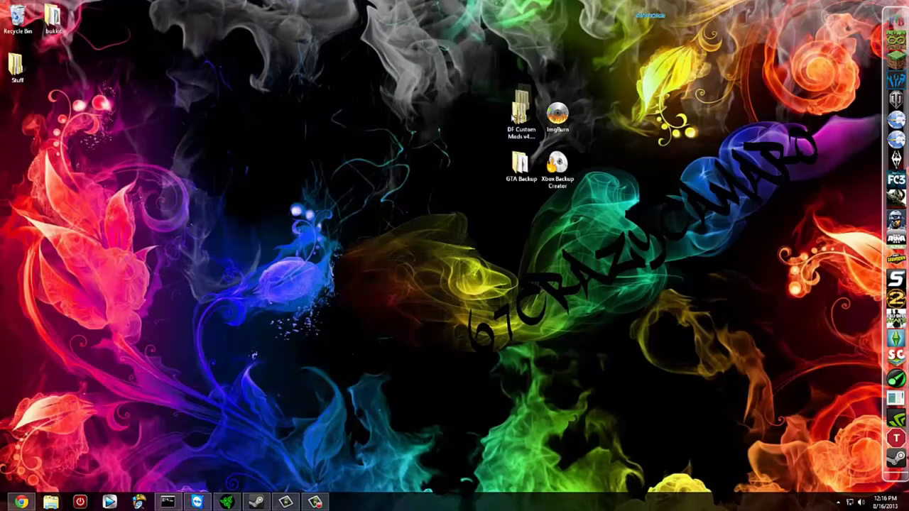
click(557, 117)
mouse_move(557, 165)
mouse_down()
mouse_move(574, 167)
mouse_move(557, 162)
mouse_up()
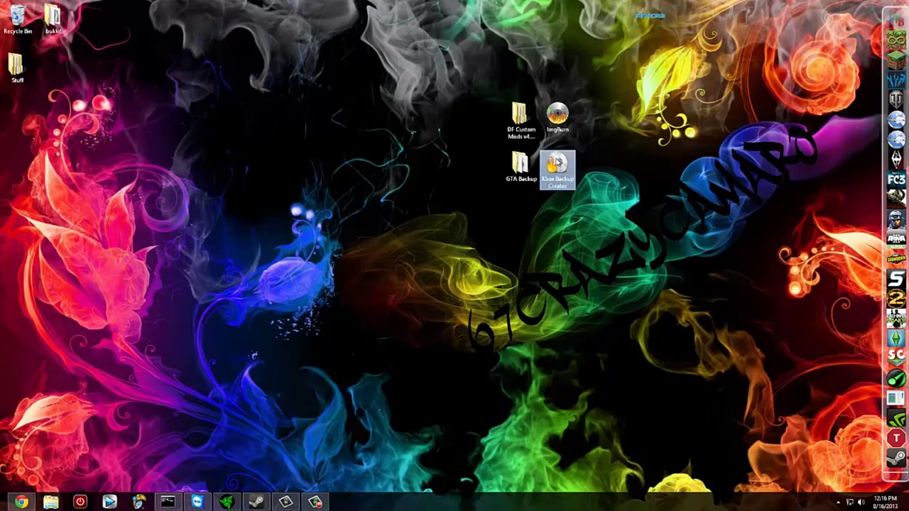
click(21, 502)
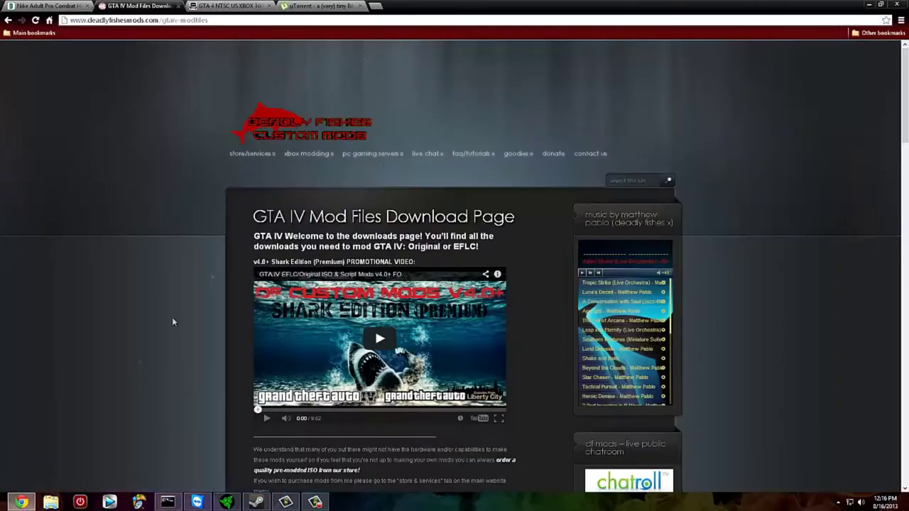
click(375, 6)
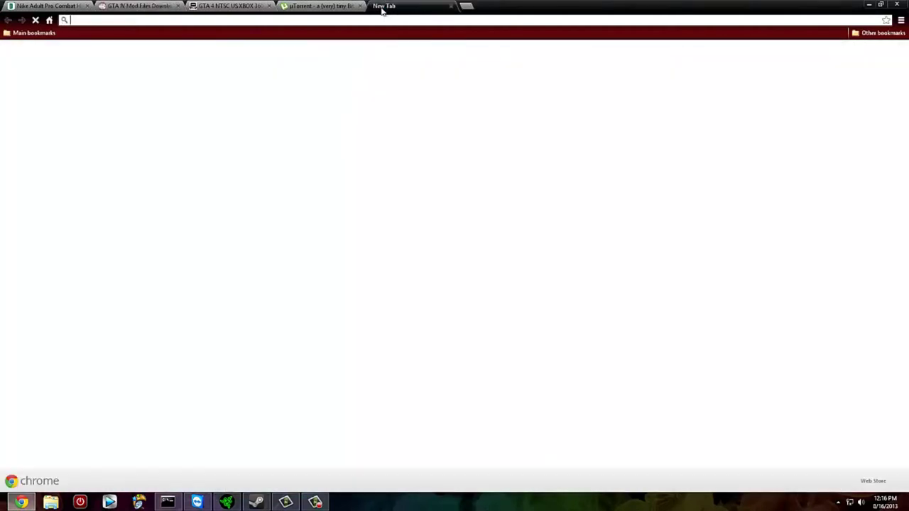
click(327, 165)
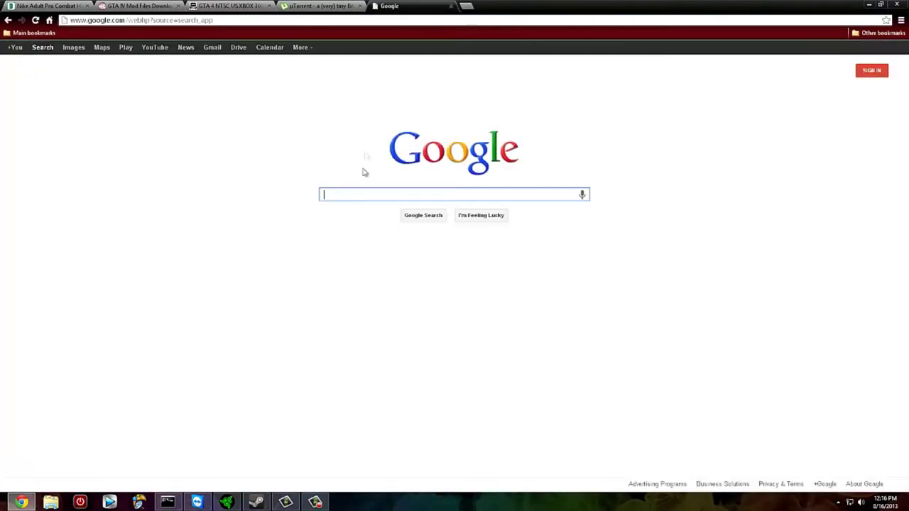
click(370, 205)
click(373, 195)
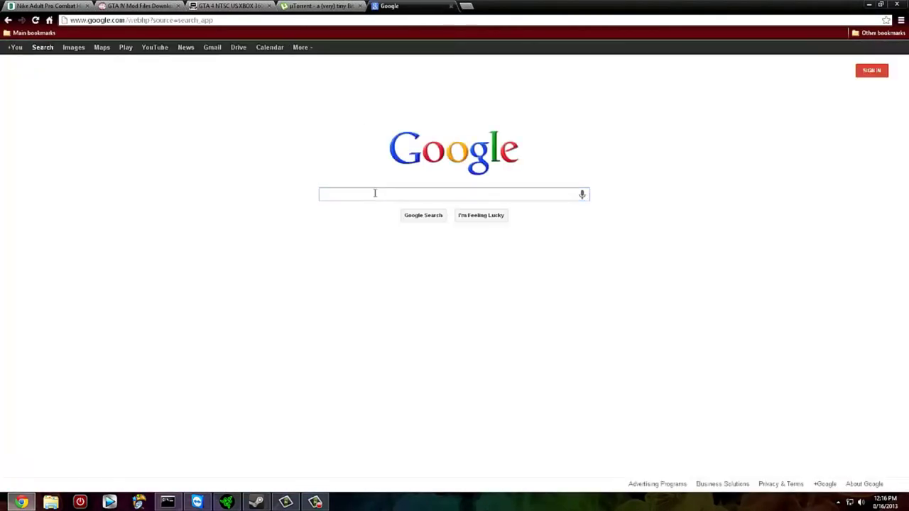
text(avg)
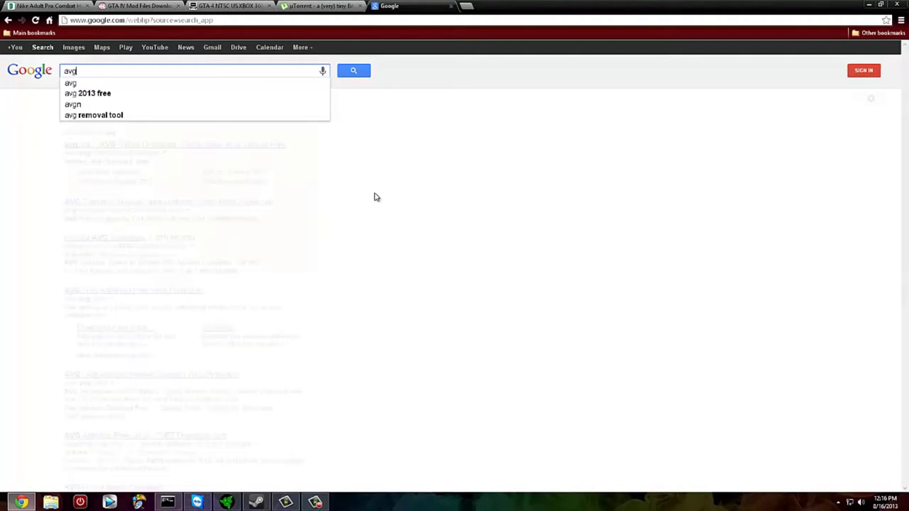
key(Return)
key(BackSpace)
key(BackSpace)
key(BackSpace)
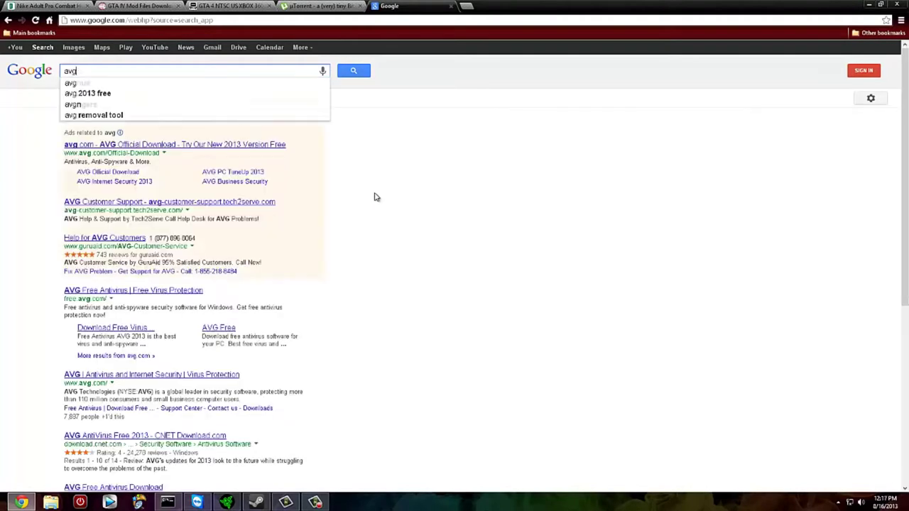
text(x)
key(BackSpace)
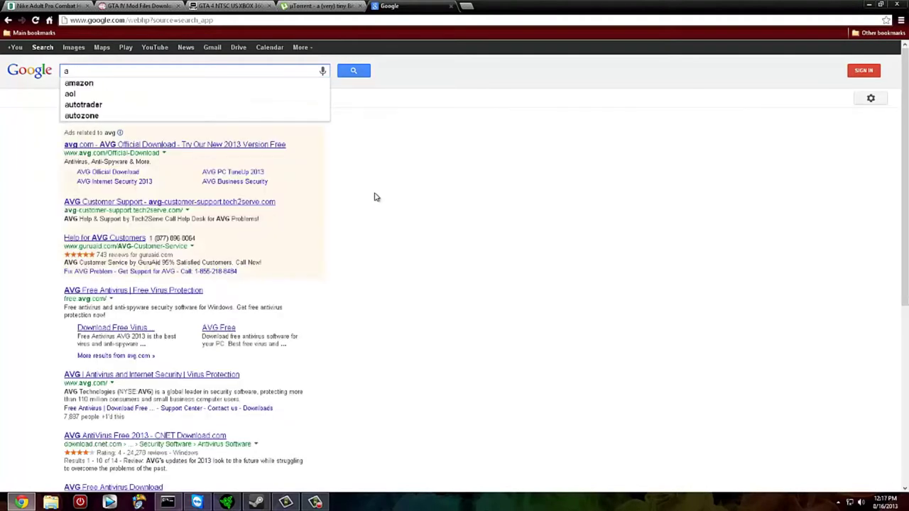
text(gvx)
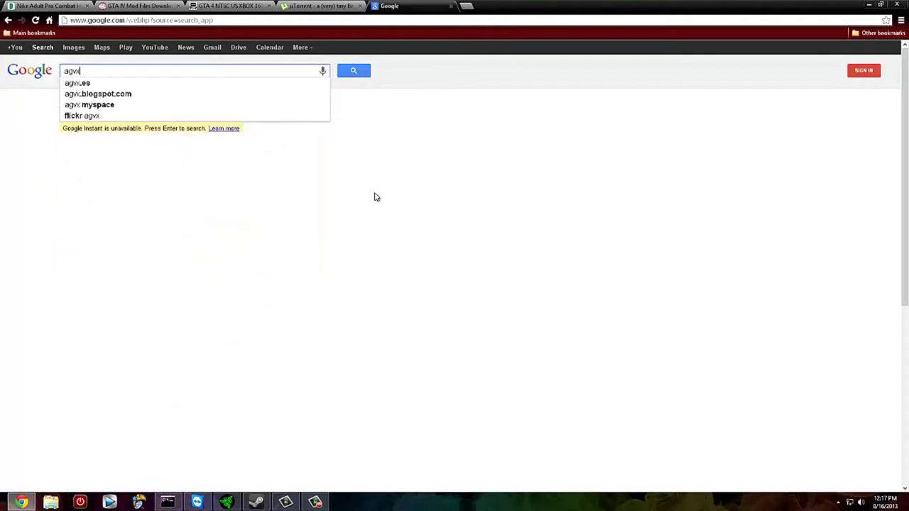
key(BackSpace)
key(BackSpace)
key(BackSpace)
key(BackSpace)
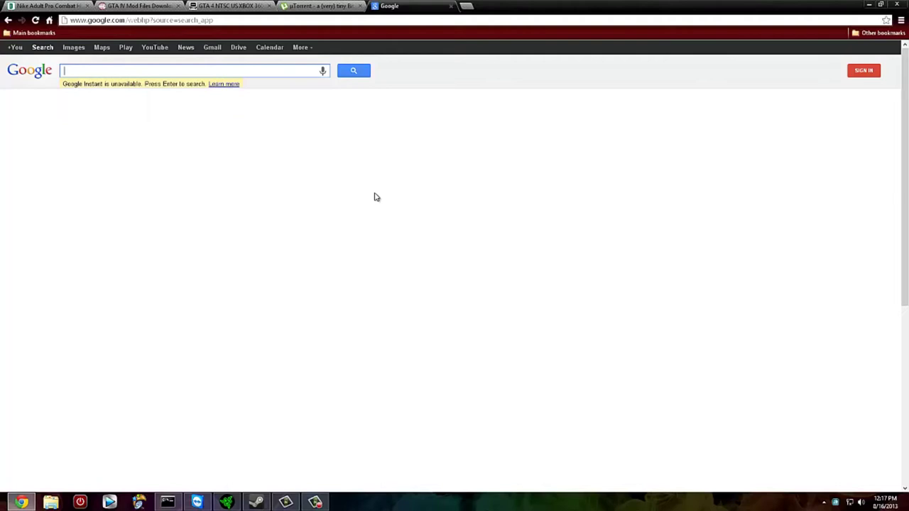
click(450, 7)
click(869, 4)
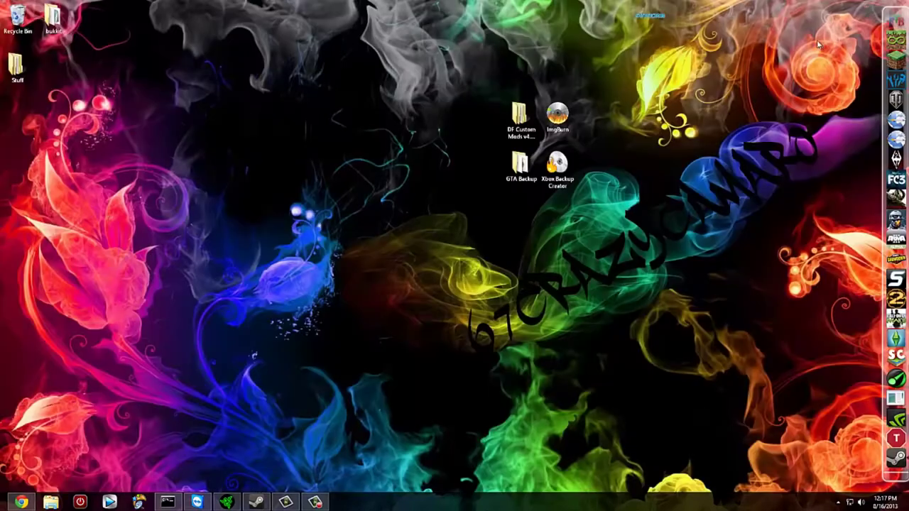
Open the GTA Backup folder on the desktop again
click(524, 163)
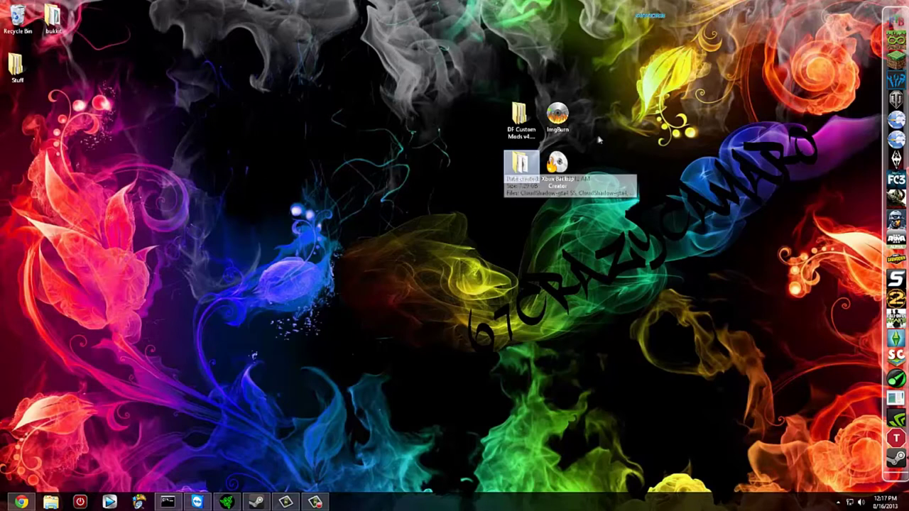
key(Return)
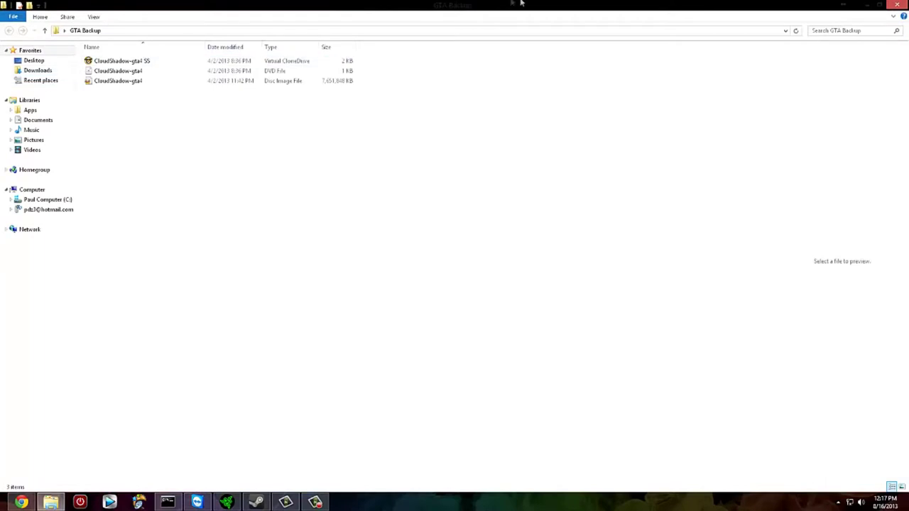
Shrink the GTA Backup folder window, launch Xbox Backup Creator beside it and open its Xbox Image Browser
drag(511, 7, 270, 108)
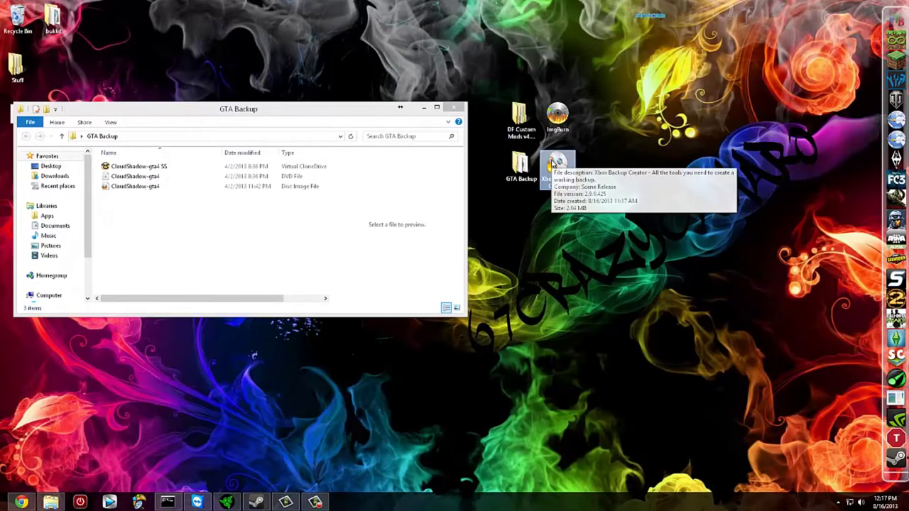
double_click(554, 164)
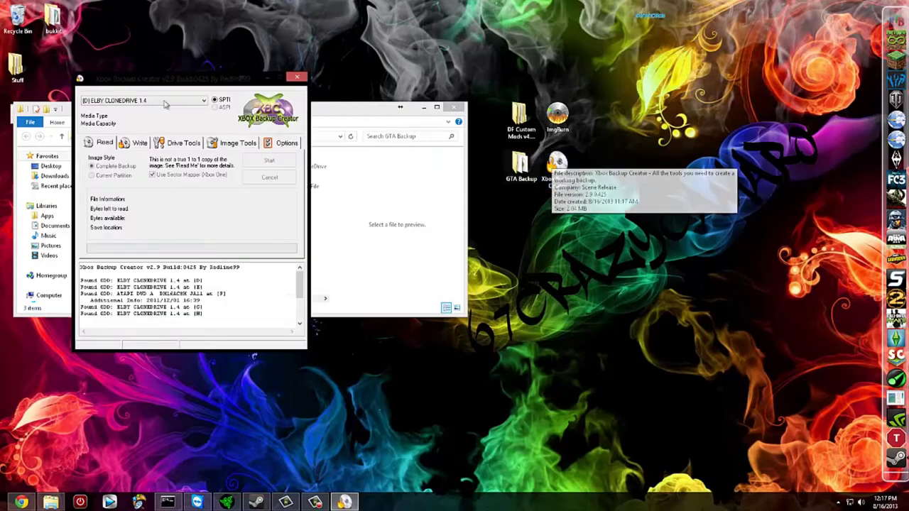
drag(242, 83, 677, 184)
click(668, 238)
click(612, 274)
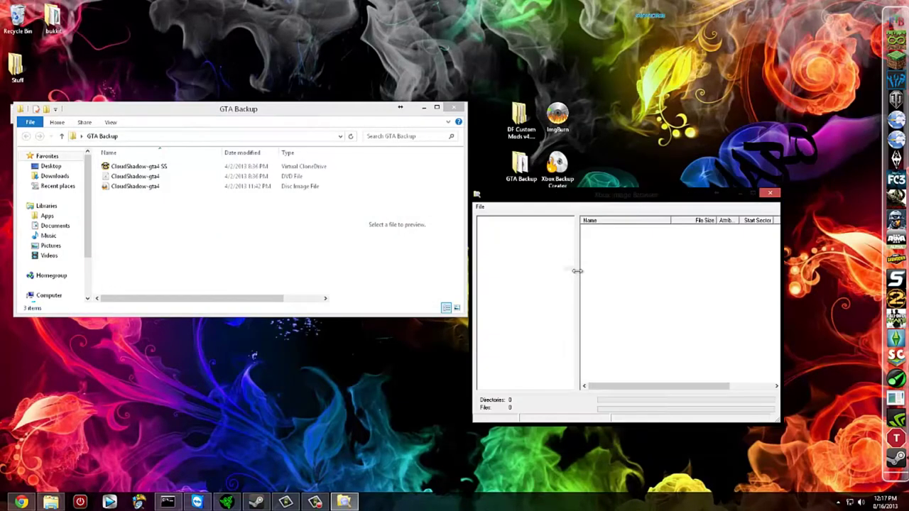
Open the CloudShadow-gta4 disc image from the desktop's GTA Backup folder in the image browser
click(480, 207)
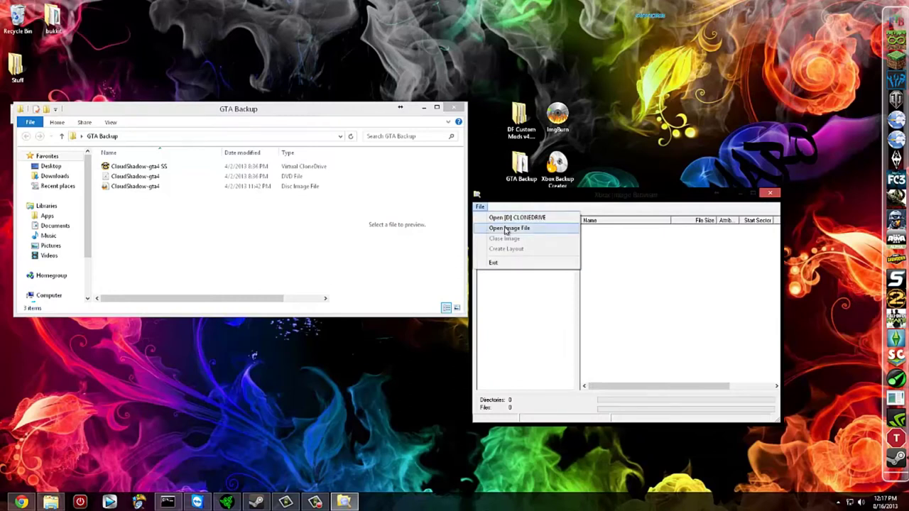
click(506, 229)
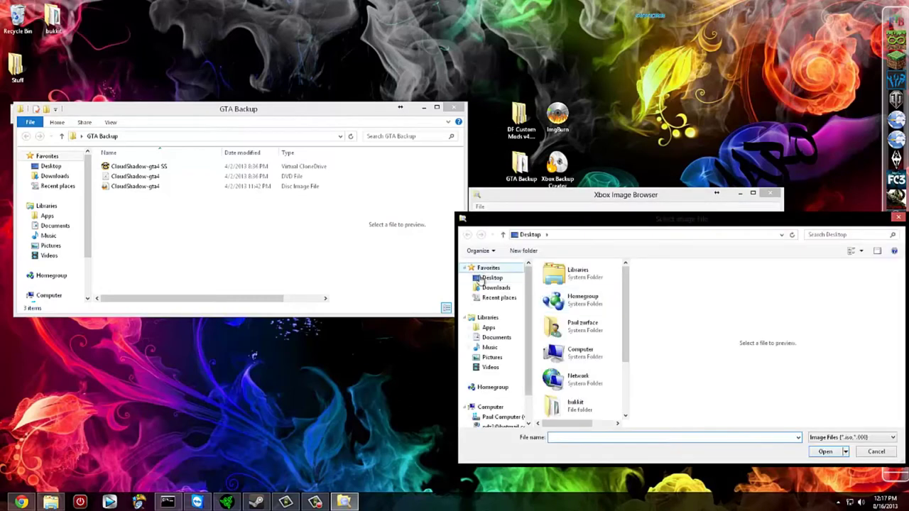
click(489, 281)
scroll(629, 352, down, 1)
click(576, 384)
double_click(576, 384)
click(569, 278)
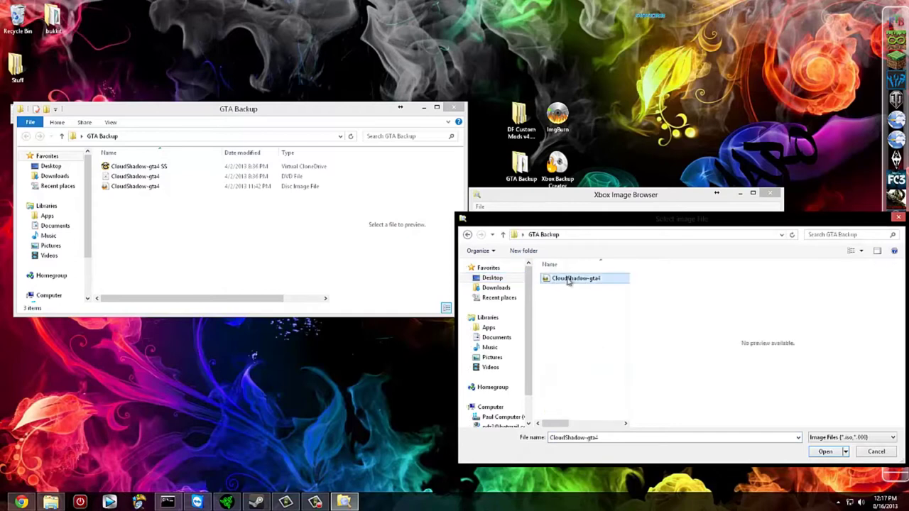
click(822, 456)
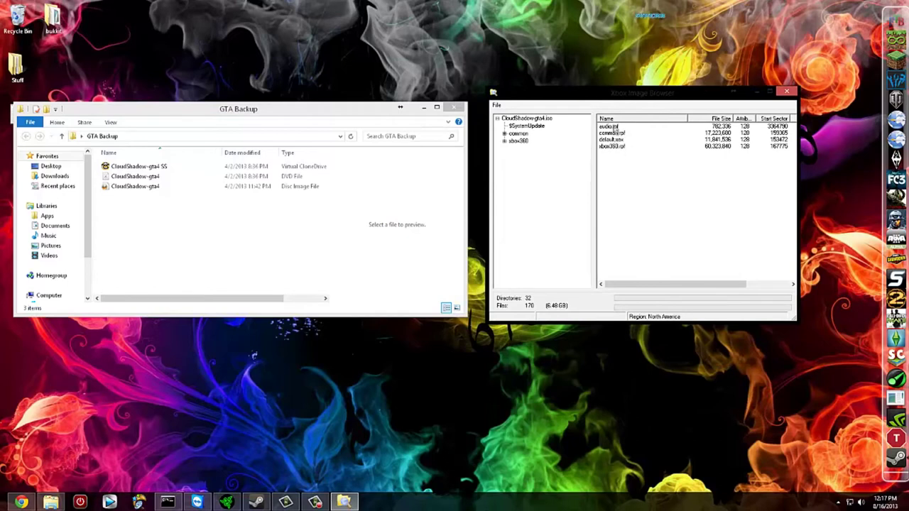
Start replacing common.rpf in the image and select common - script.rpf in the DF Custom Mods v4.0+ FREE - Original Base Mods (RPF) folder
right_click(617, 135)
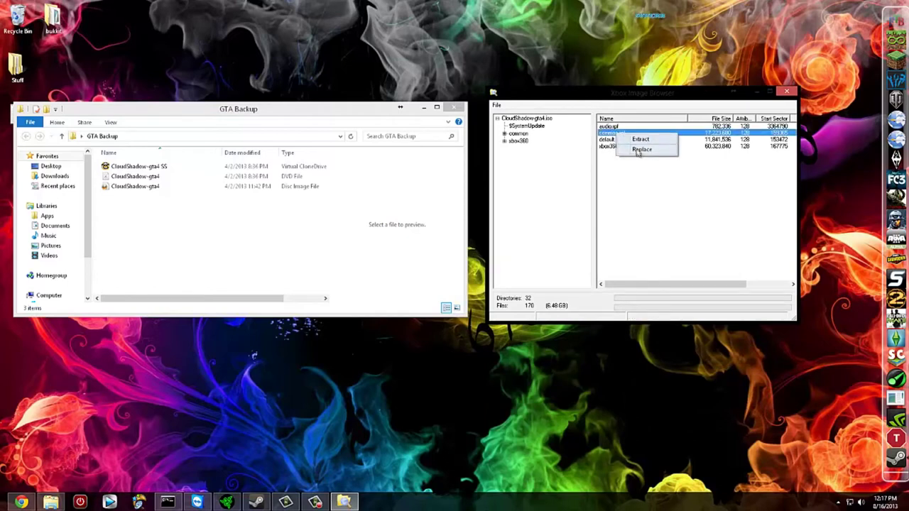
click(639, 149)
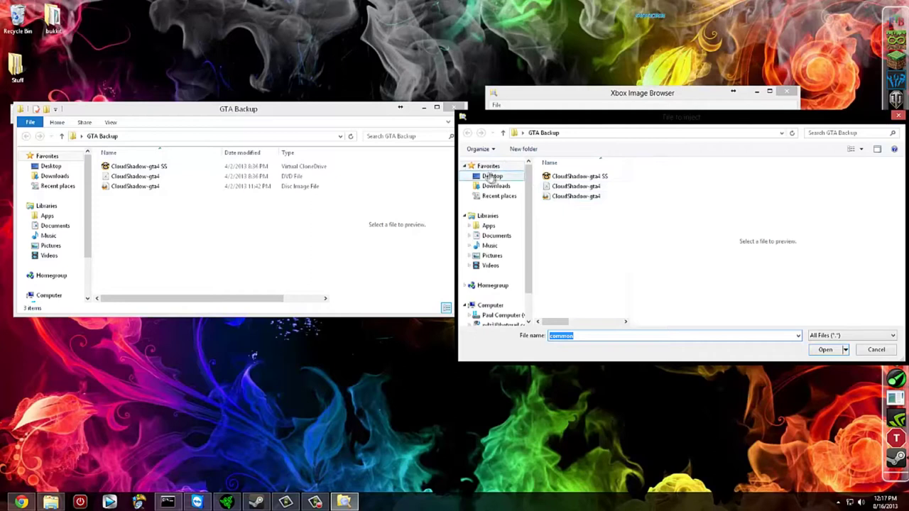
click(494, 176)
scroll(628, 214, down, 2)
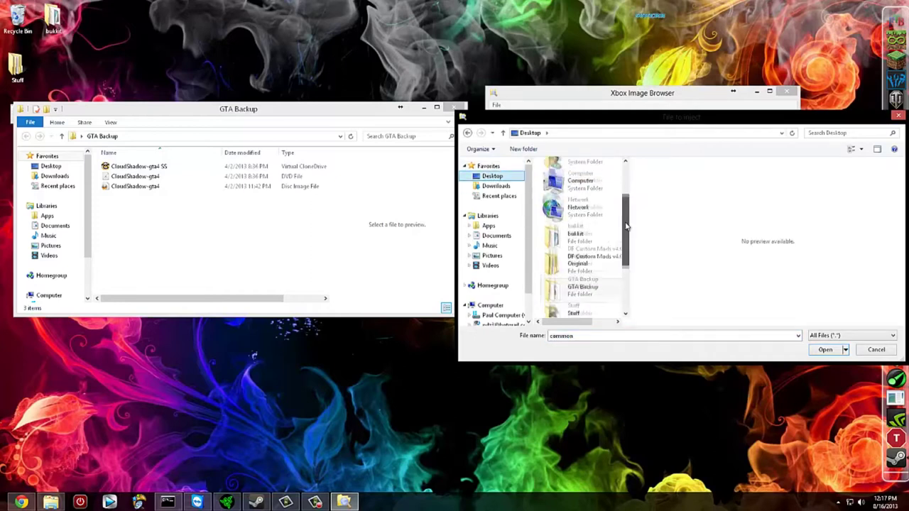
double_click(587, 254)
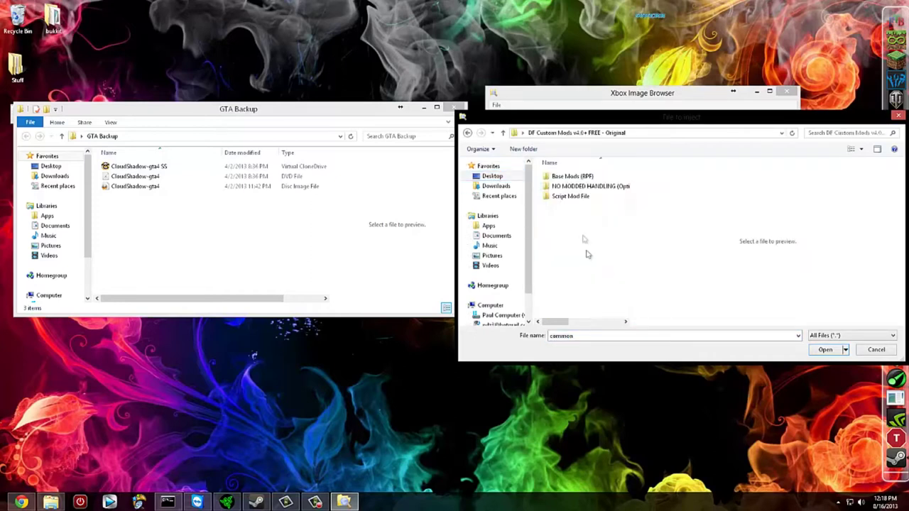
double_click(565, 176)
click(565, 178)
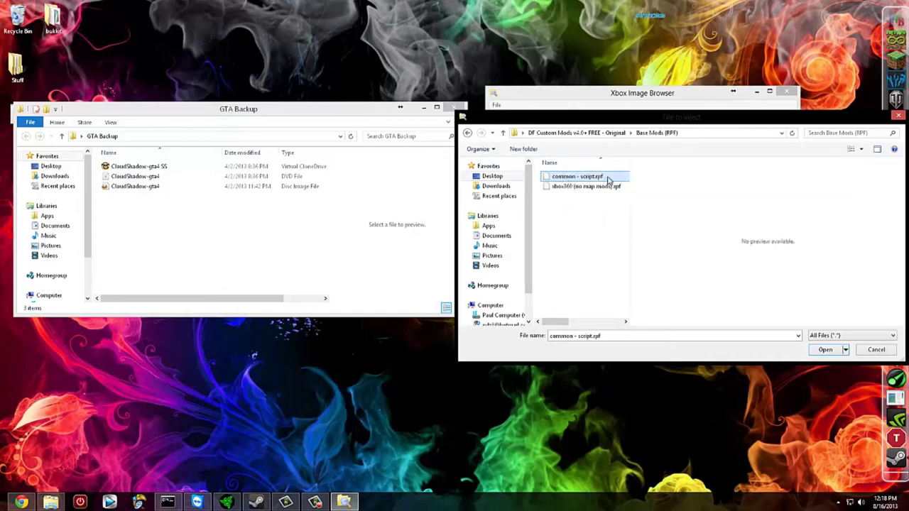
Check the alternative common - script only - original.rpf in the NO MODDED HANDLING (Optional) folder
click(467, 133)
double_click(565, 186)
click(583, 180)
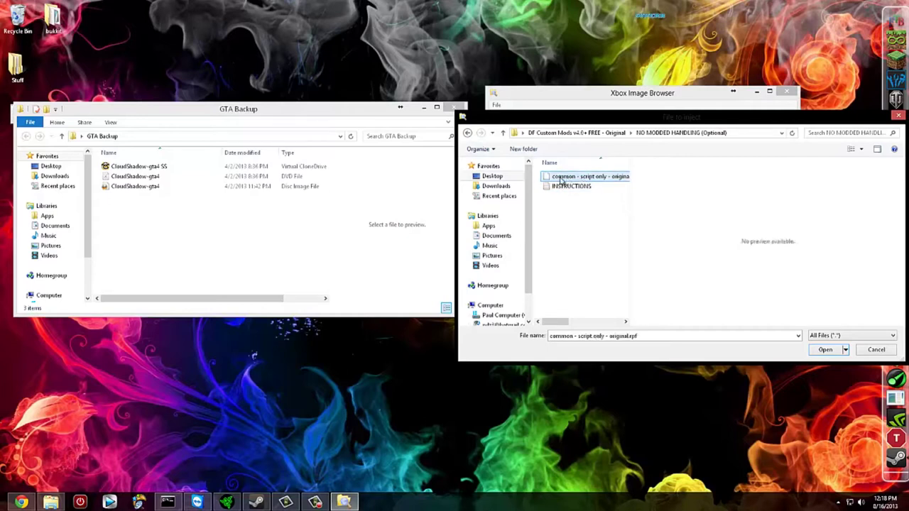
click(467, 133)
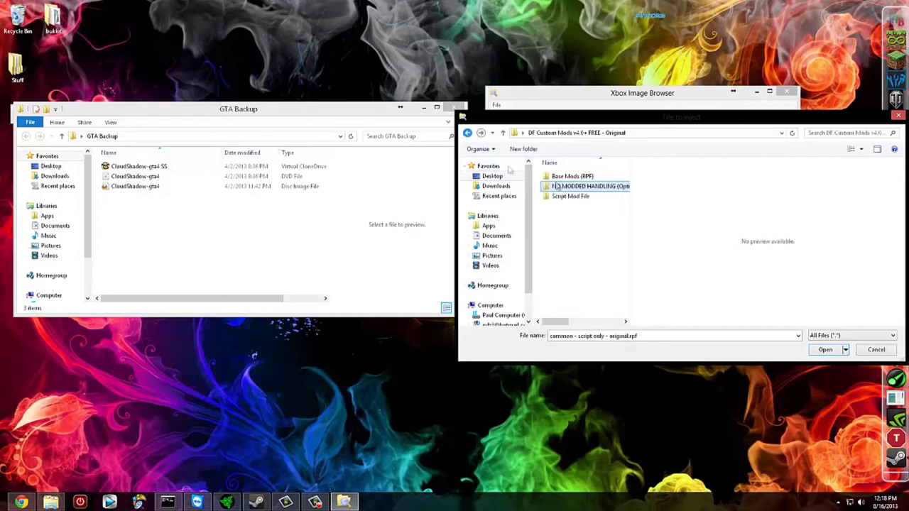
Return to the Base Mods (RPF) folder and inject common - script.rpf in place of common.rpf
double_click(567, 179)
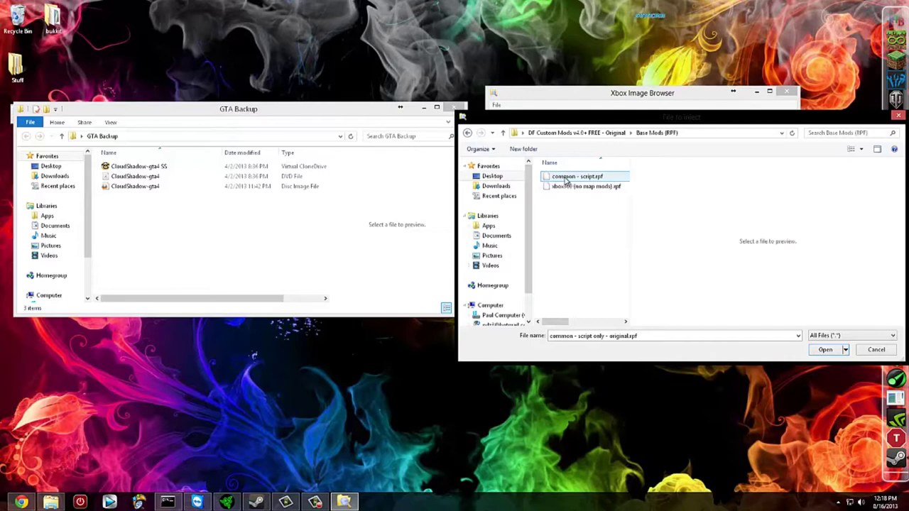
click(561, 180)
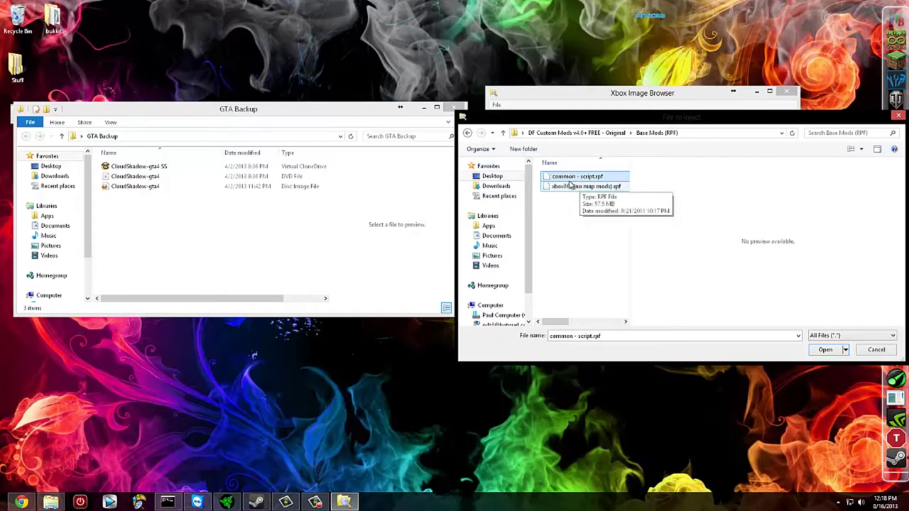
click(567, 177)
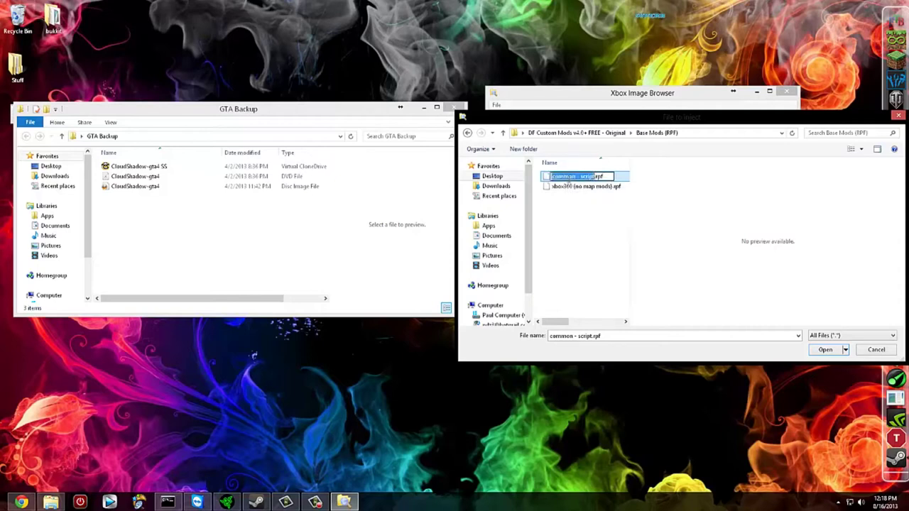
click(628, 177)
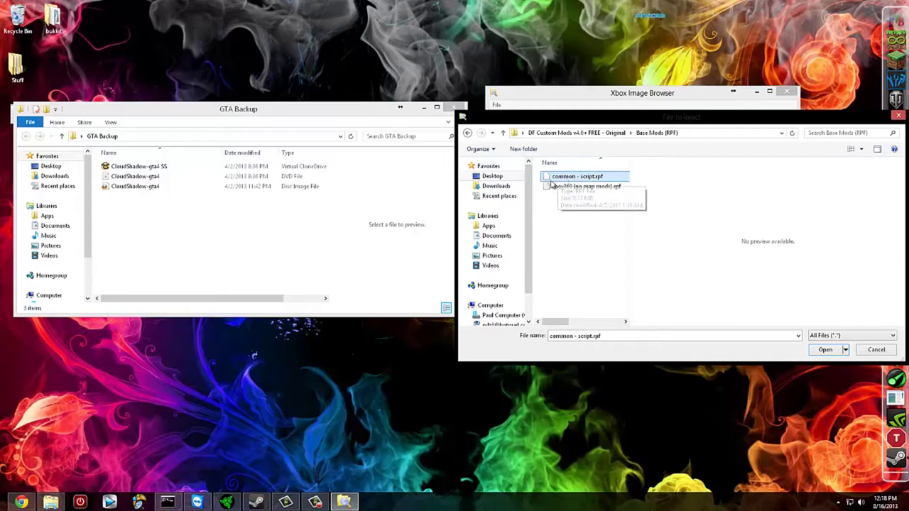
click(825, 349)
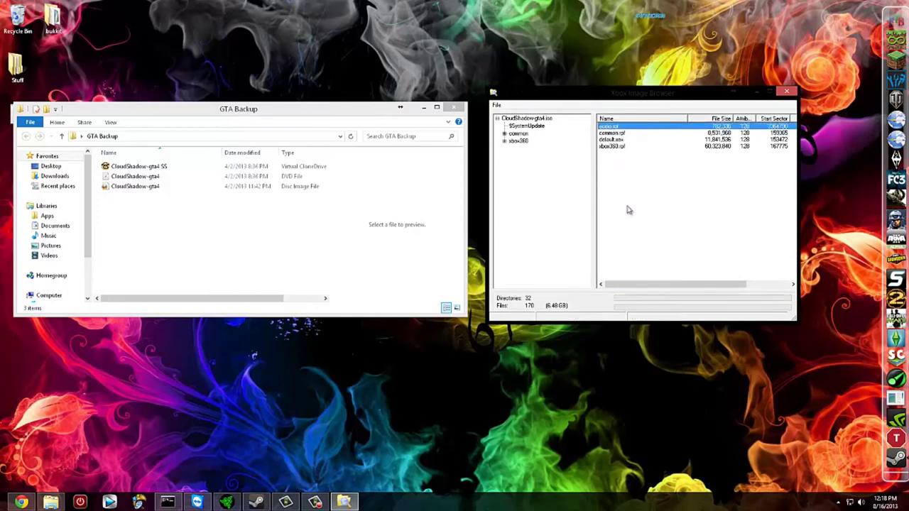
Replace xbox360.rpf in the image with xbox360 (no map mods).rpf from the Base Mods (RPF) folder
right_click(621, 147)
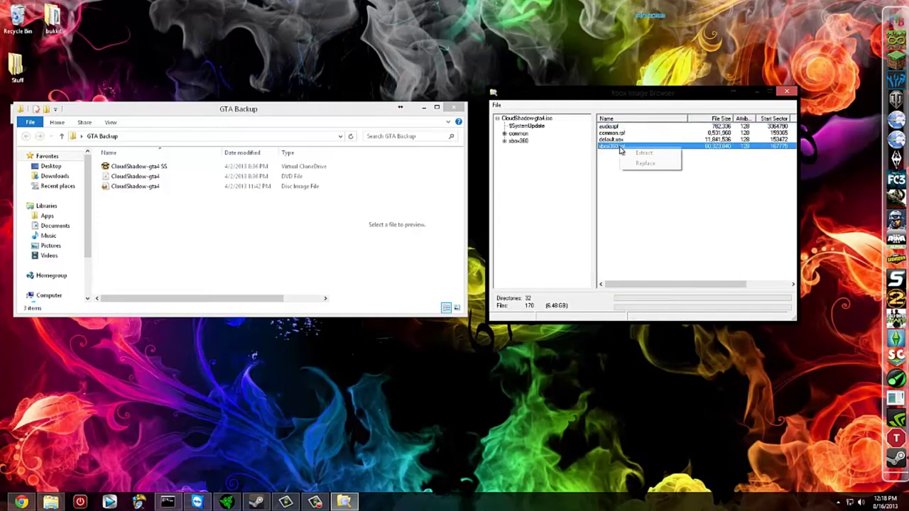
click(626, 163)
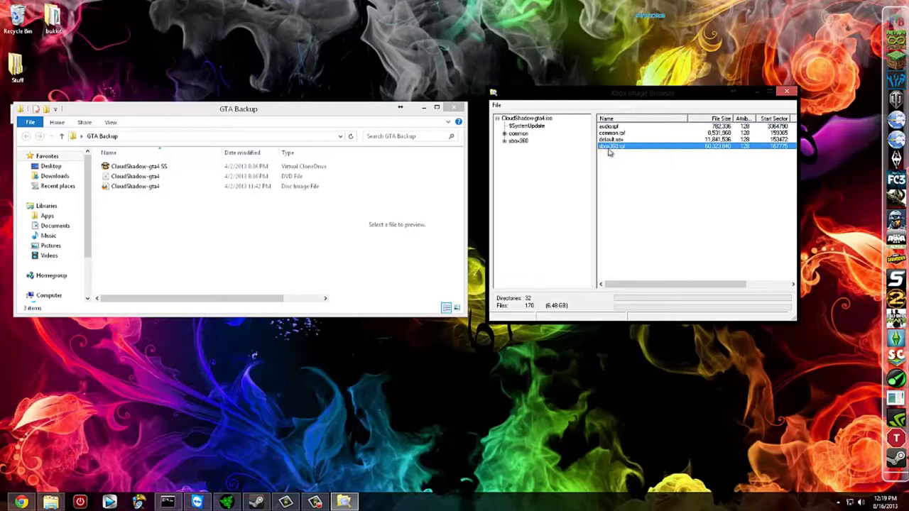
right_click(635, 150)
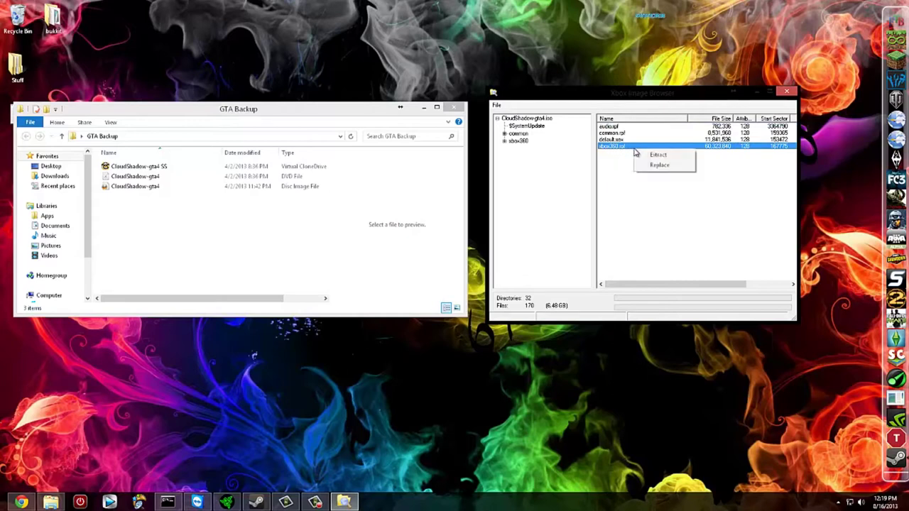
click(666, 165)
click(587, 187)
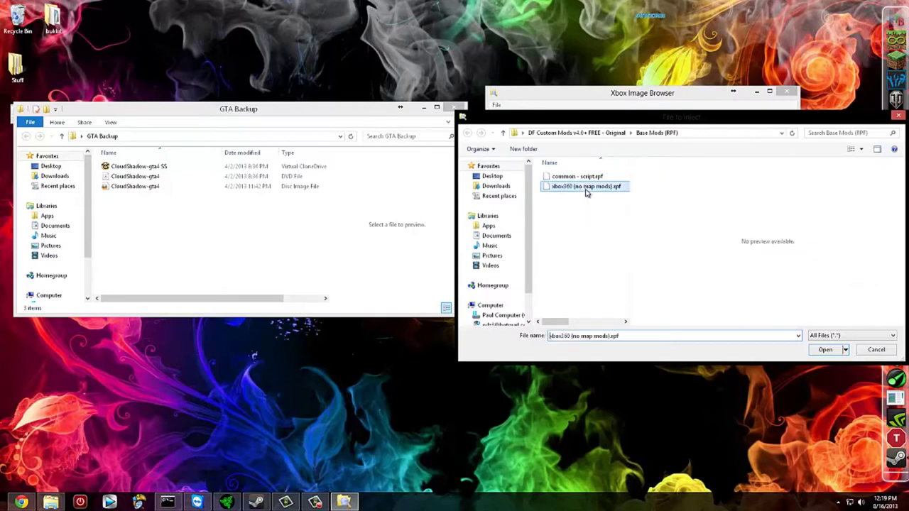
click(825, 350)
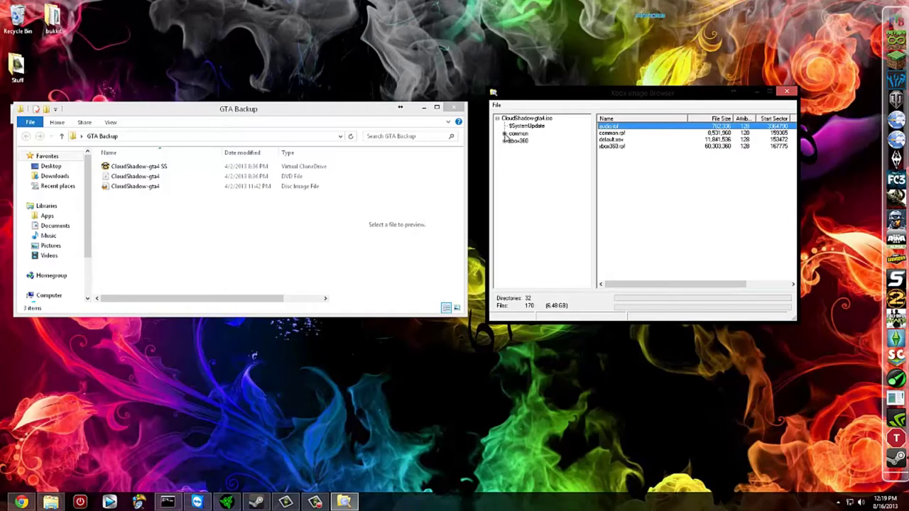
Replace script_network.img in common/data/cdimages with script_network ORIGINAL FREE from the Script Mod File folder, accepting the larger file
click(505, 134)
click(511, 140)
click(532, 147)
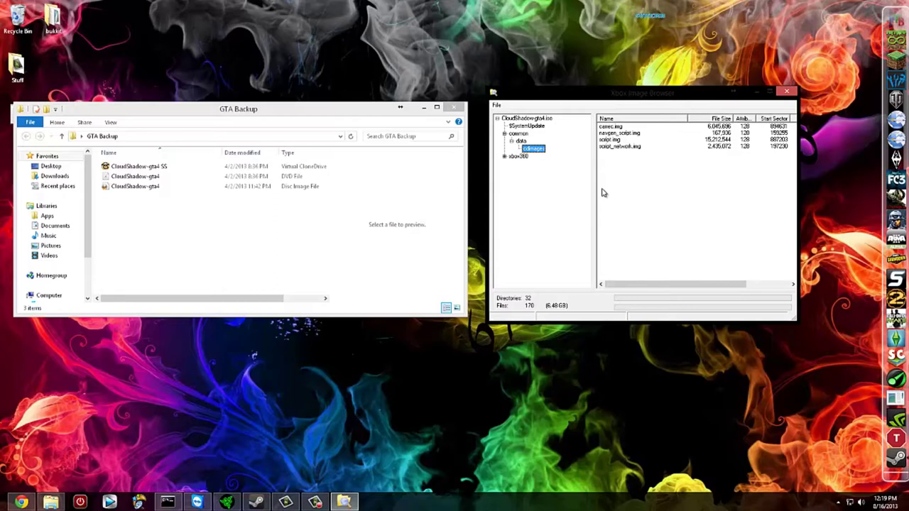
click(620, 147)
right_click(620, 147)
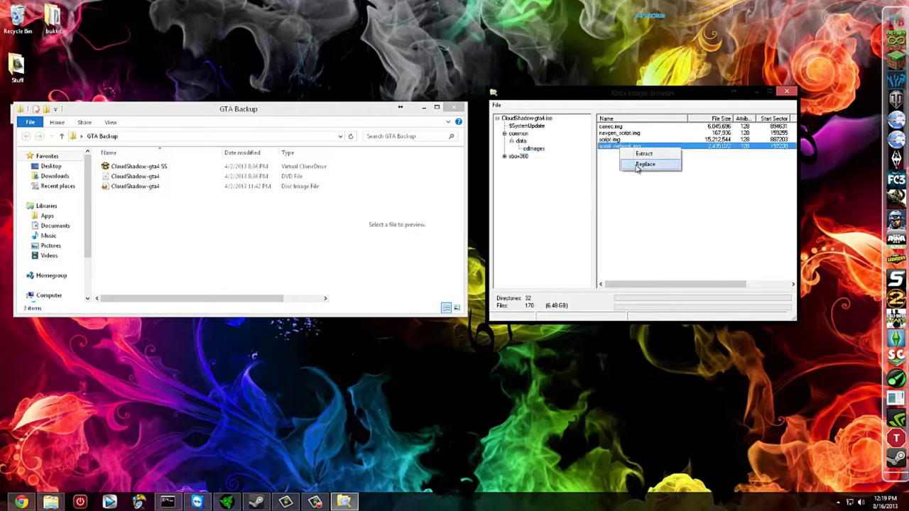
click(638, 165)
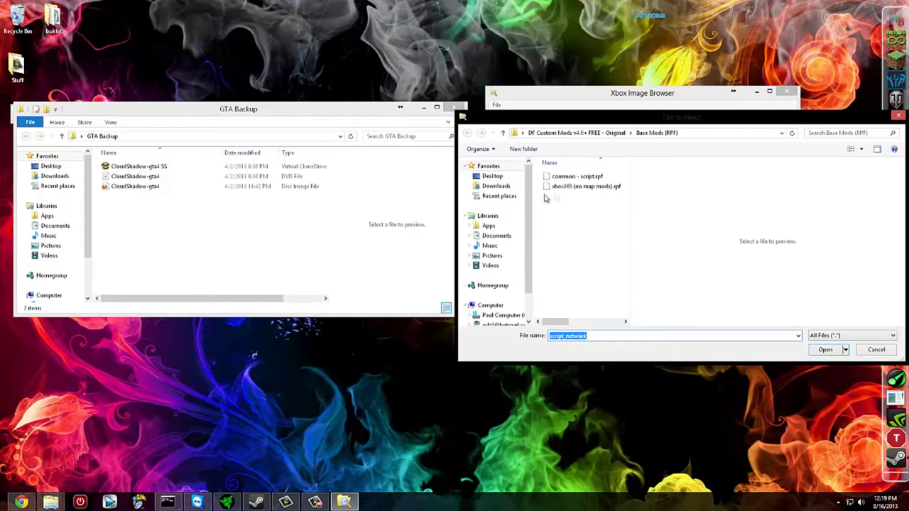
click(615, 135)
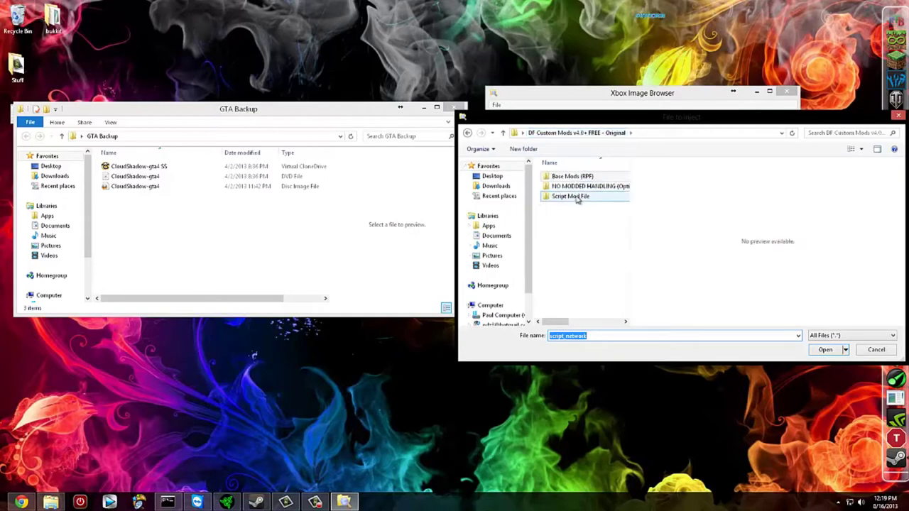
double_click(572, 199)
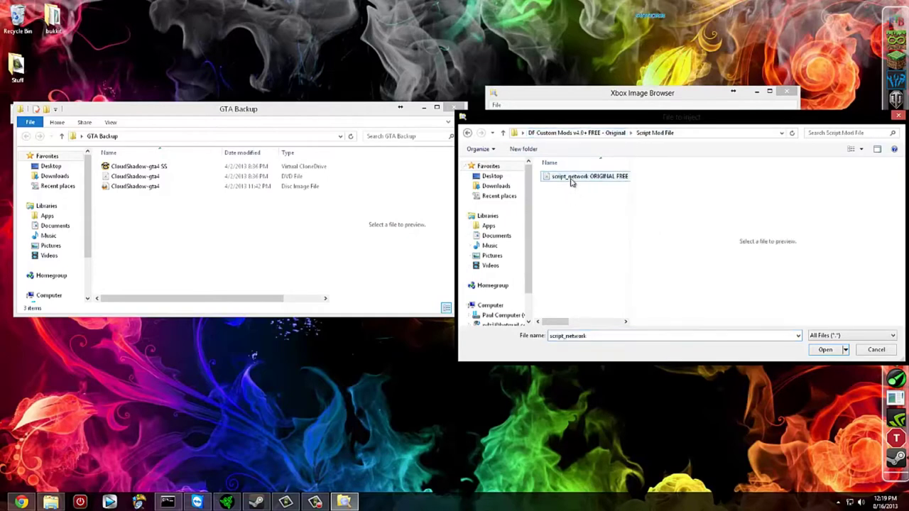
click(572, 180)
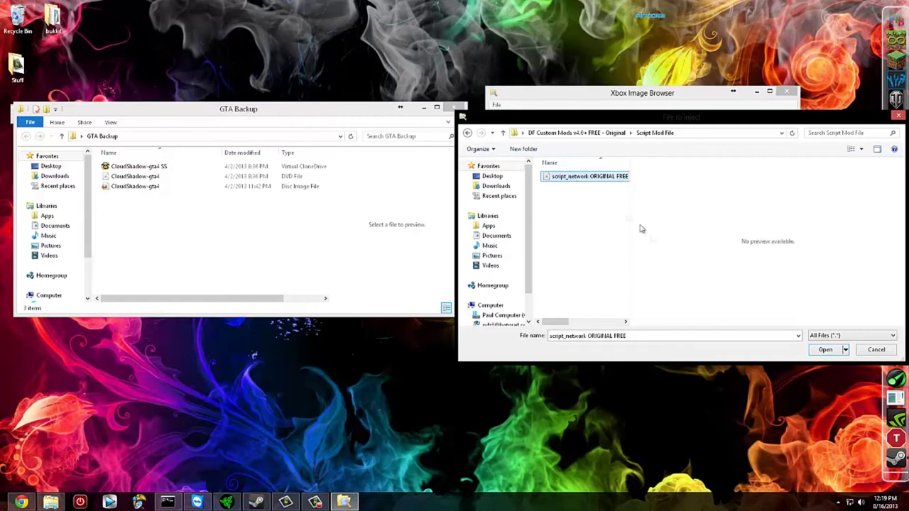
click(826, 349)
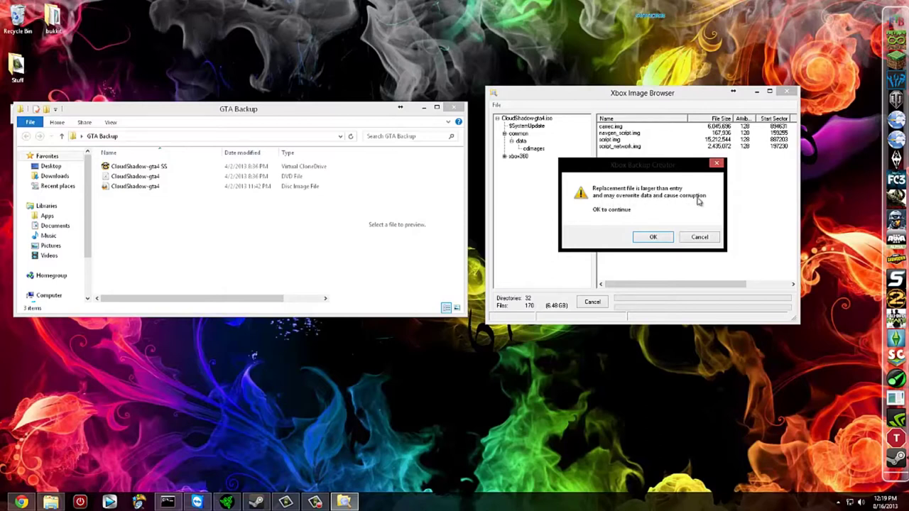
click(651, 237)
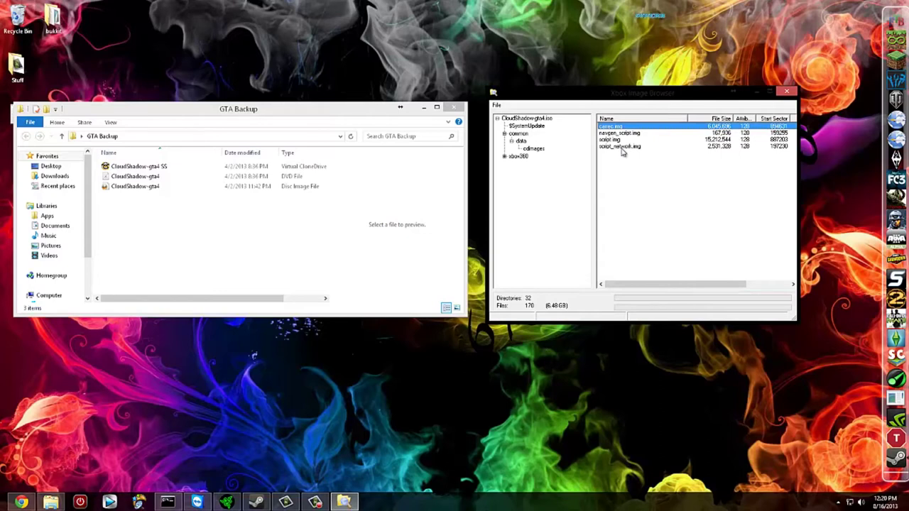
click(653, 147)
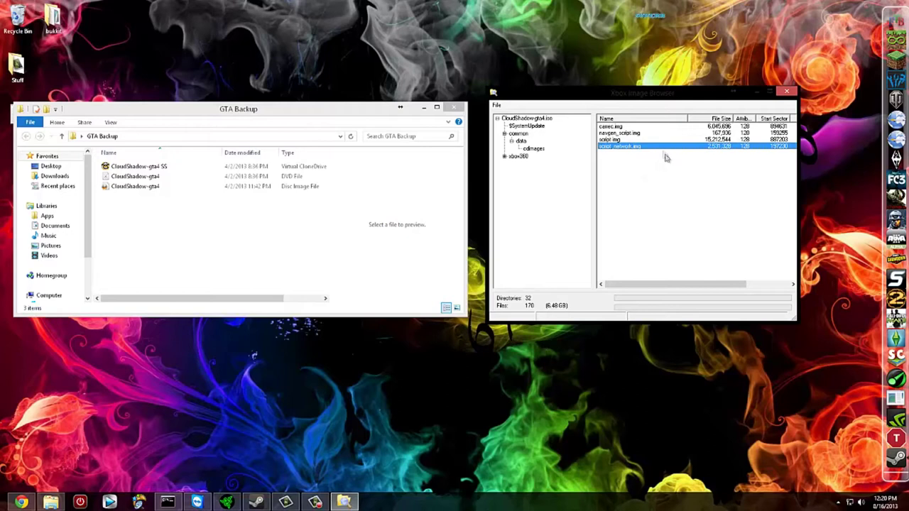
Collapse the common directory tree and close the CloudShadow-gta4 image
click(511, 142)
click(505, 134)
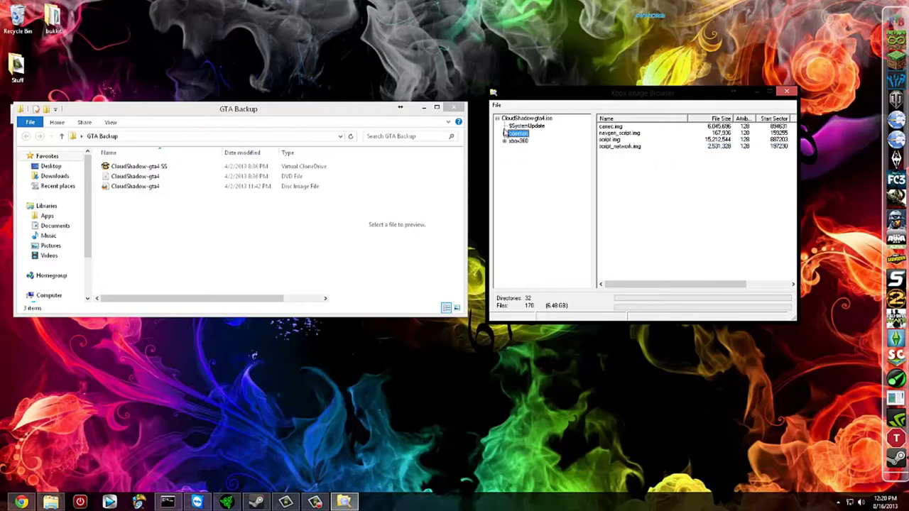
click(497, 105)
click(517, 138)
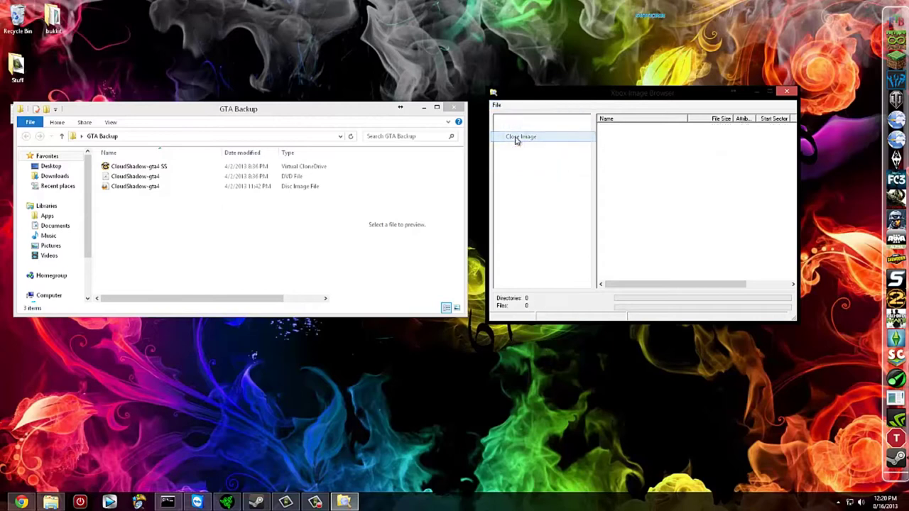
Close Xbox Backup Creator with its image browser and open ImgBurn in the mode for writing an image file to disc
click(788, 92)
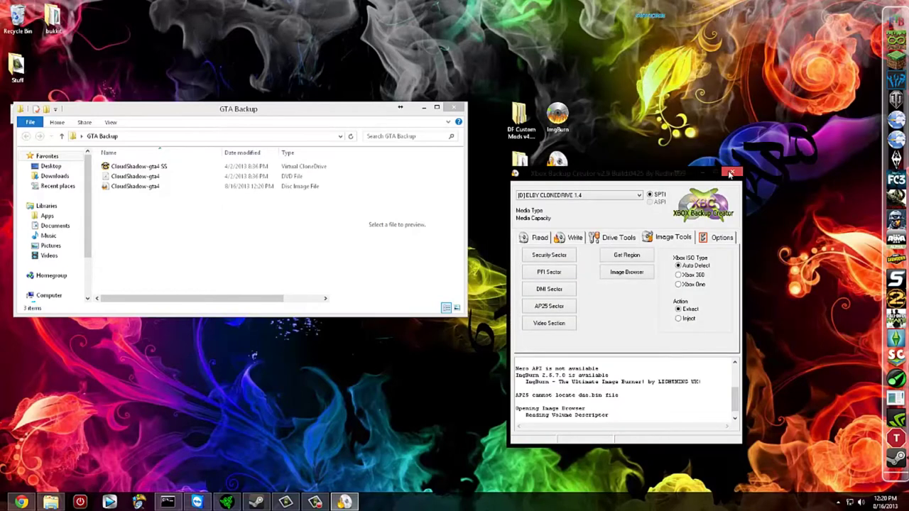
click(732, 172)
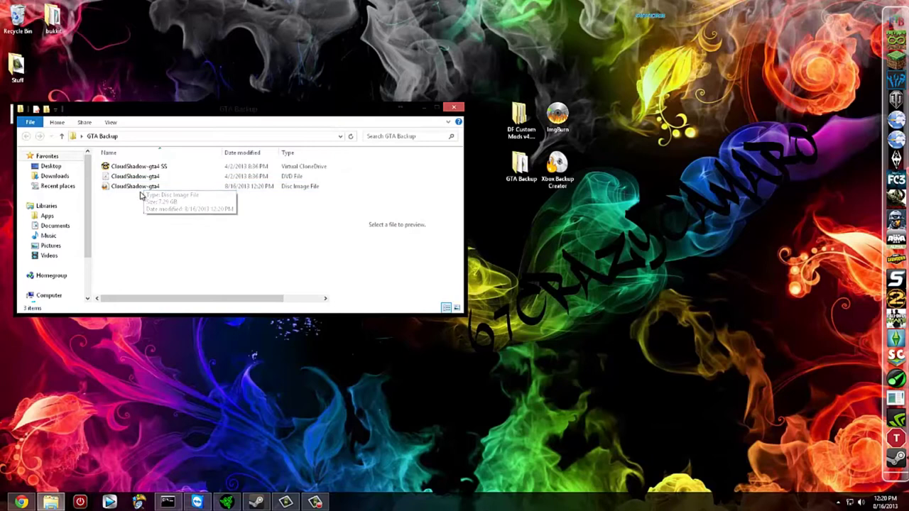
double_click(557, 117)
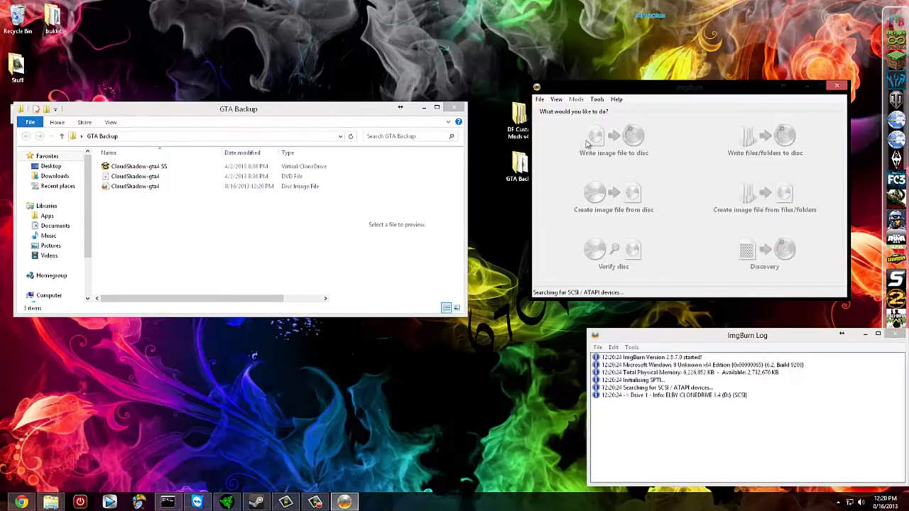
click(623, 137)
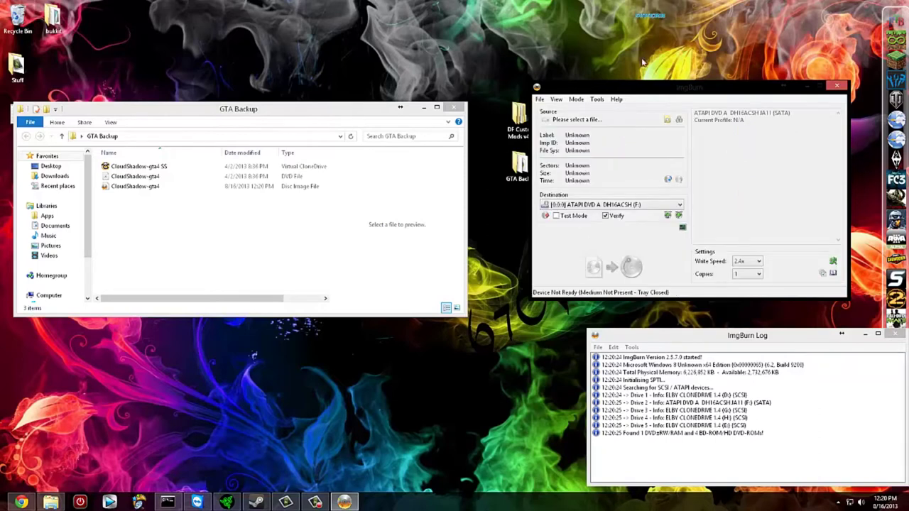
Load CloudShadow-gta4 from the GTA Backup folder on the Desktop as the source, accepting the automatic switch to the DVD file
click(668, 119)
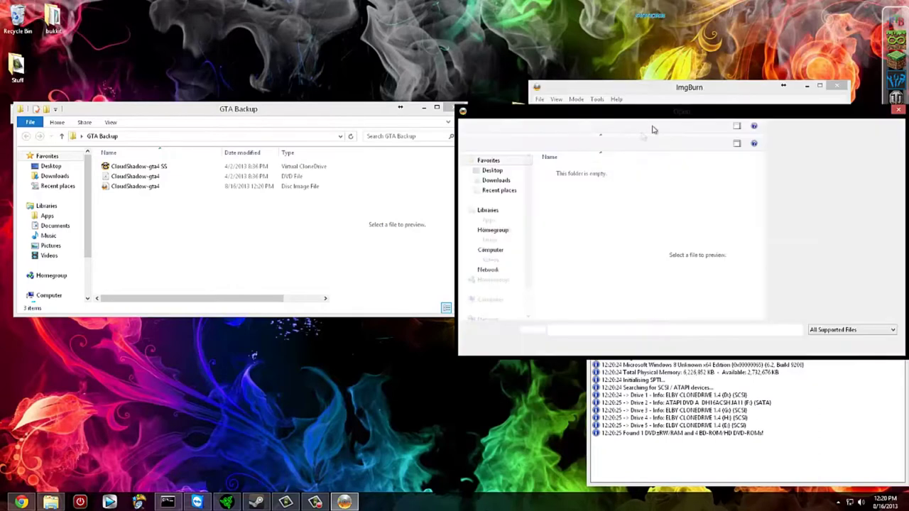
click(497, 171)
scroll(618, 252, down, 3)
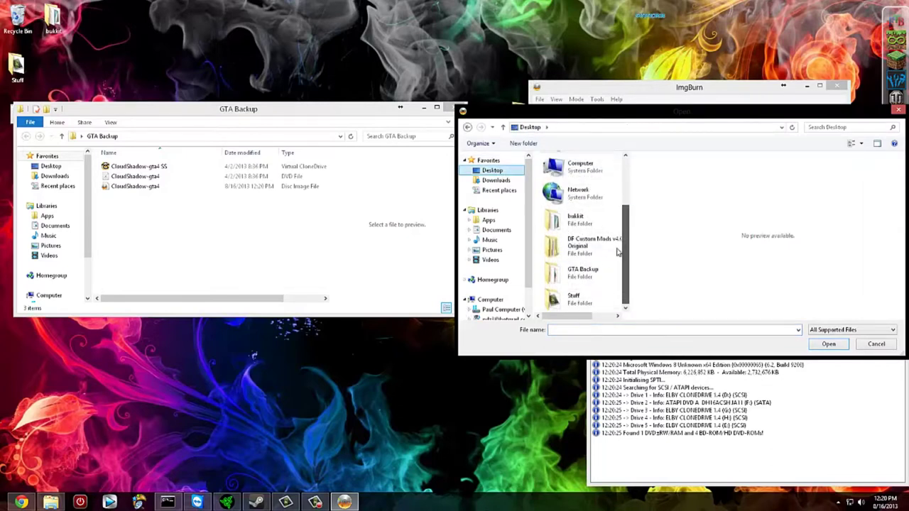
double_click(572, 272)
click(577, 191)
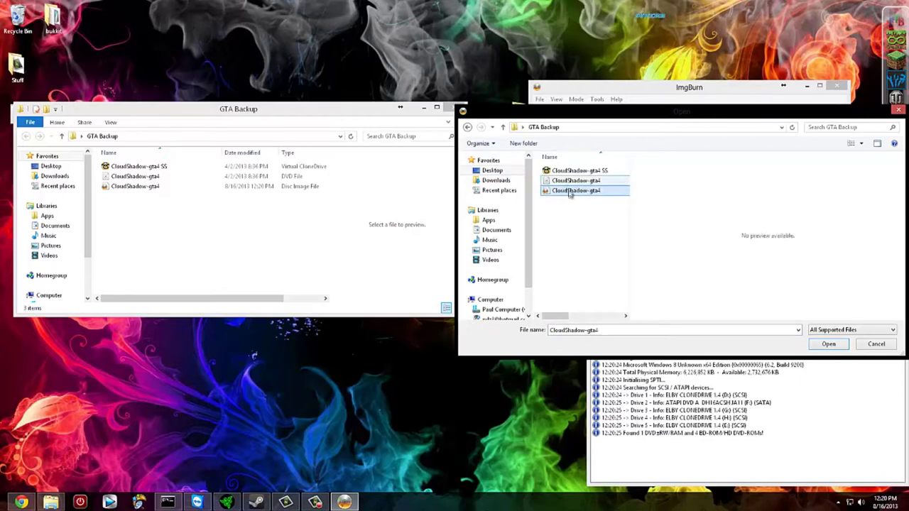
click(829, 345)
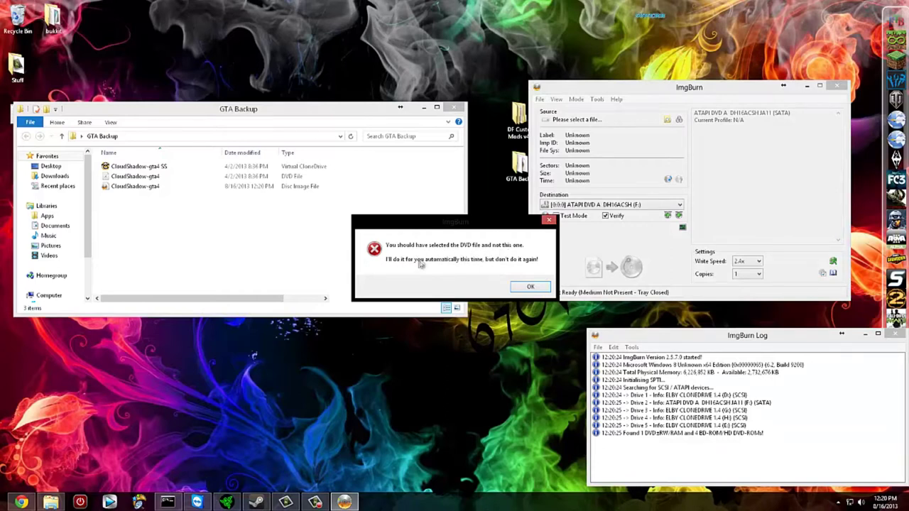
click(522, 287)
Highlight the CloudShadow-gta4 DVD file in File Explorer, check the computer's disc drives, and minimize the folder window
click(141, 179)
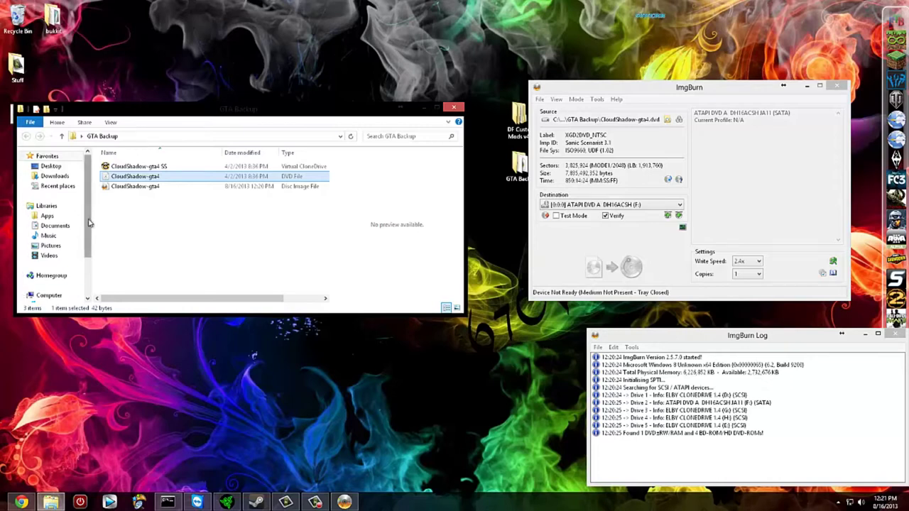
scroll(78, 246, down, 2)
click(49, 250)
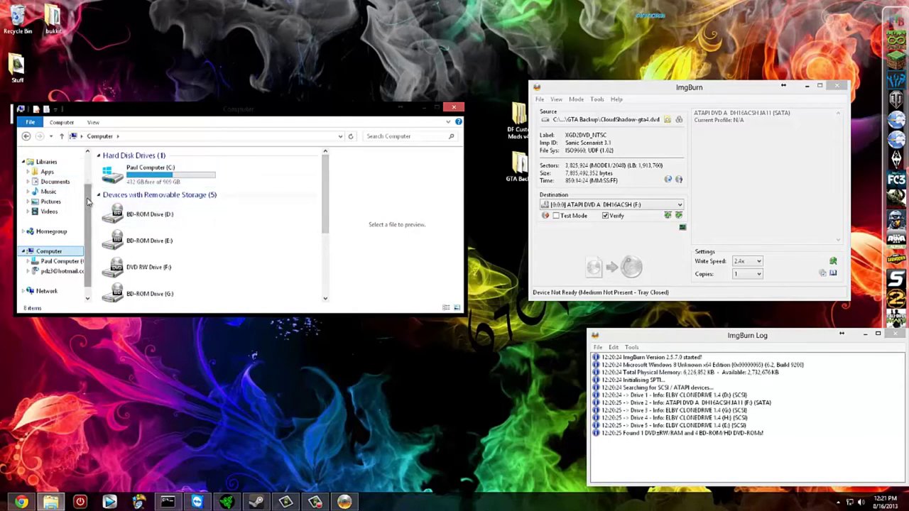
scroll(88, 202, up, 2)
click(50, 166)
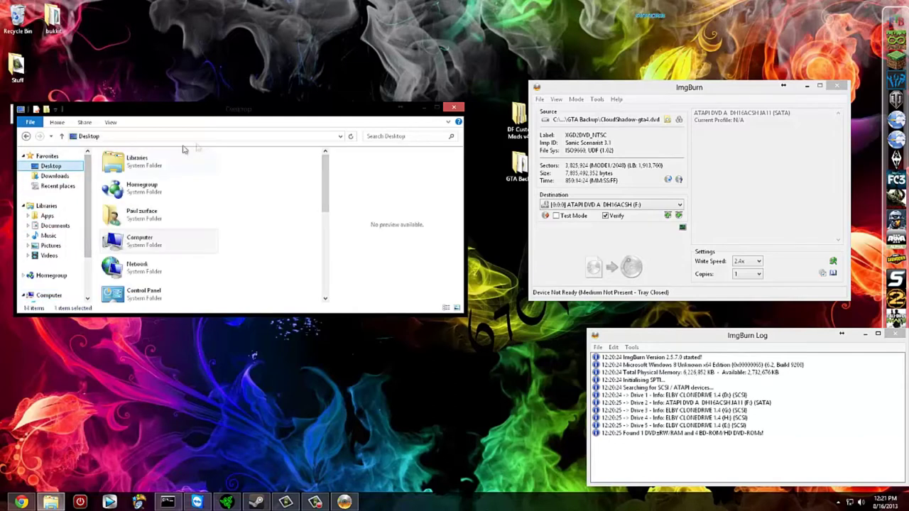
click(422, 107)
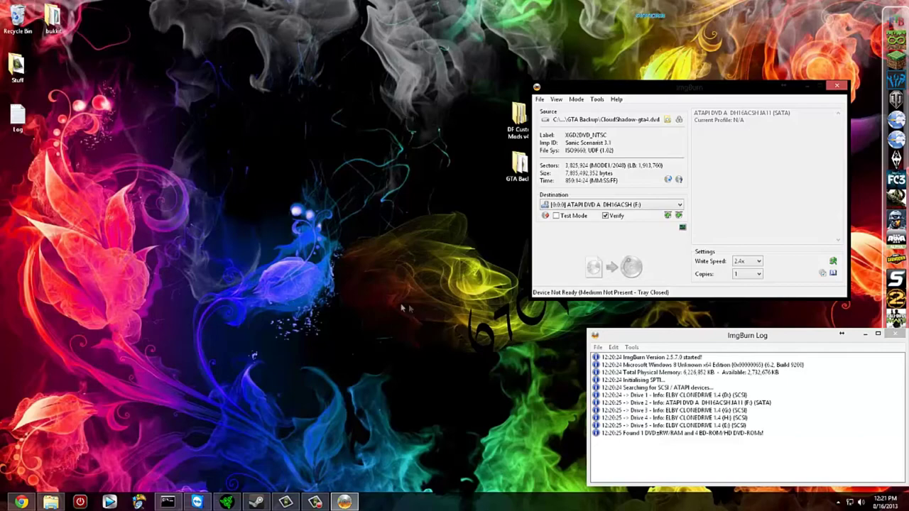
Switch to Chrome and open the Best Buy website in a new tab by way of a Google search for "best buy"
click(21, 503)
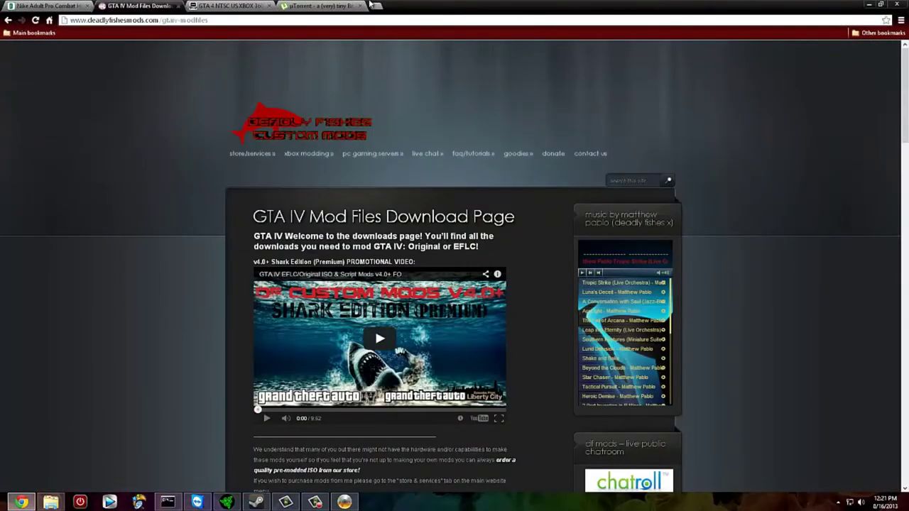
click(375, 5)
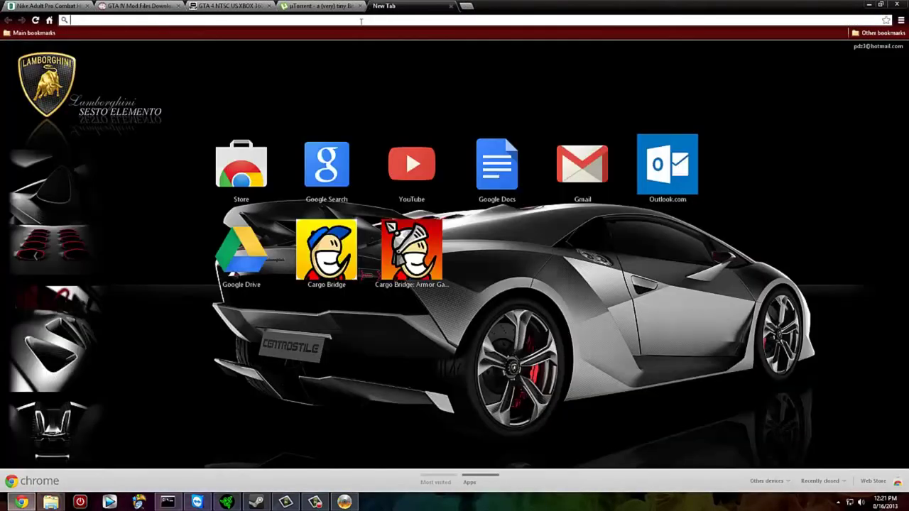
text(be)
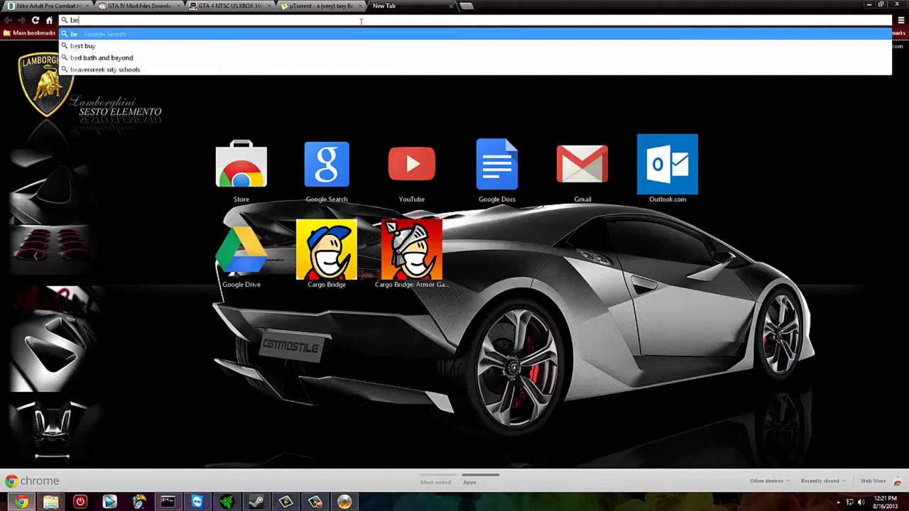
text(st buy)
key(Return)
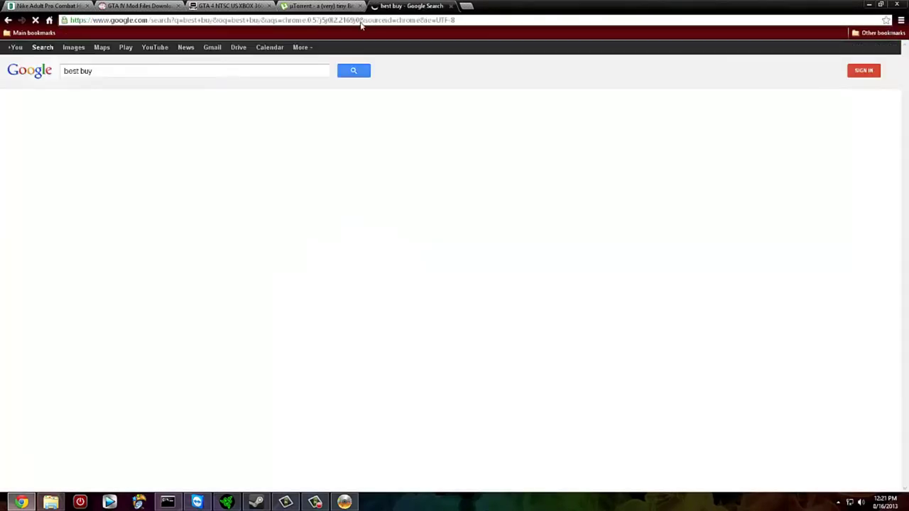
click(128, 242)
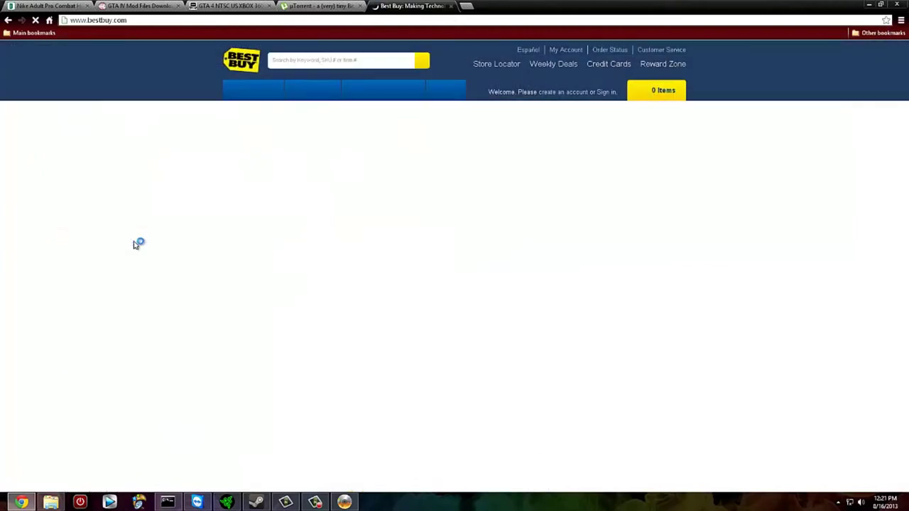
Search Best Buy for "duel layer burner" and close the store's tab after checking the results
click(319, 59)
text(duel la)
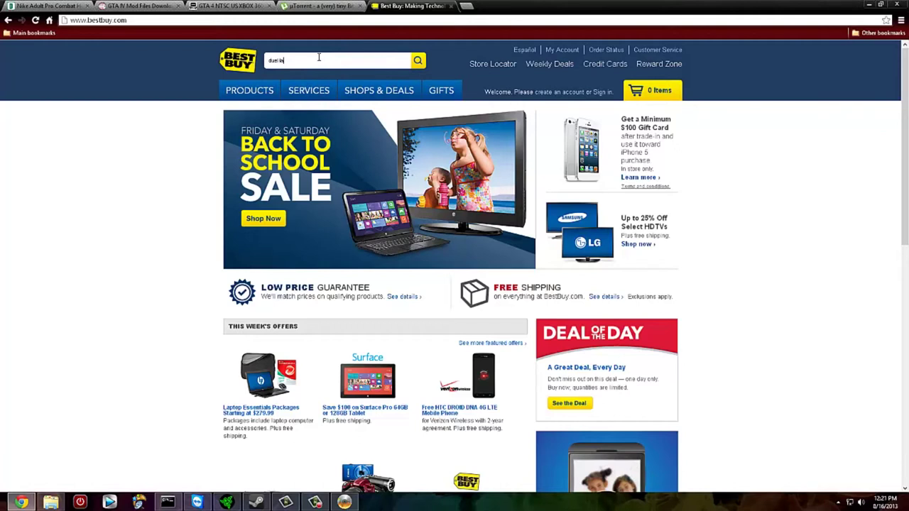
text(yer burner)
key(Return)
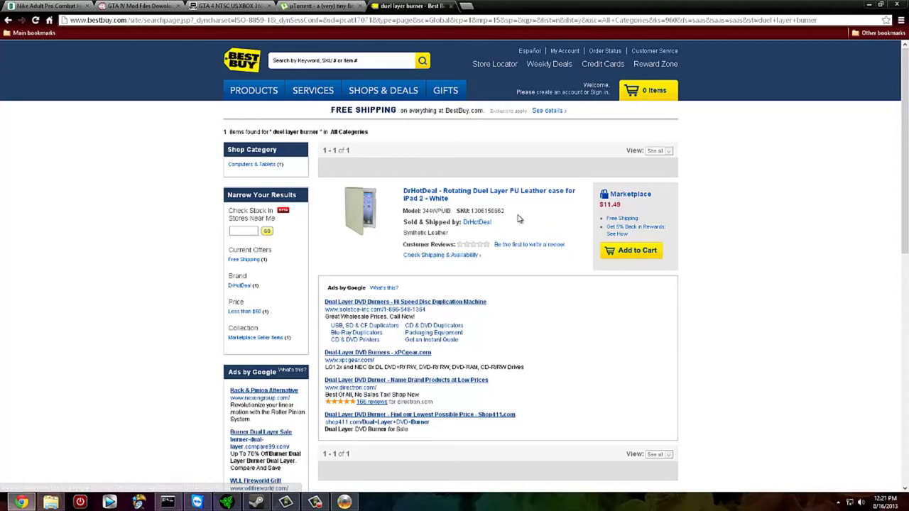
click(366, 60)
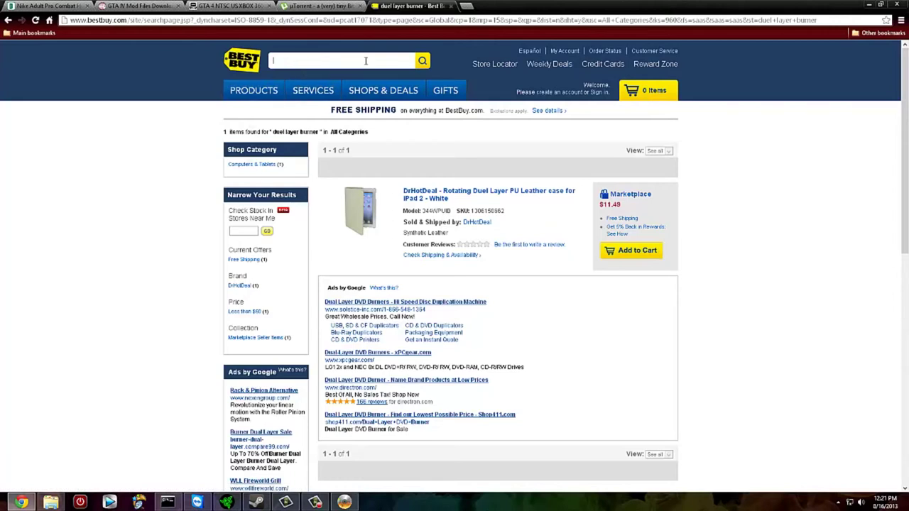
click(450, 6)
Open the Newegg website in a new tab by way of a Google search for "newegg"
click(374, 6)
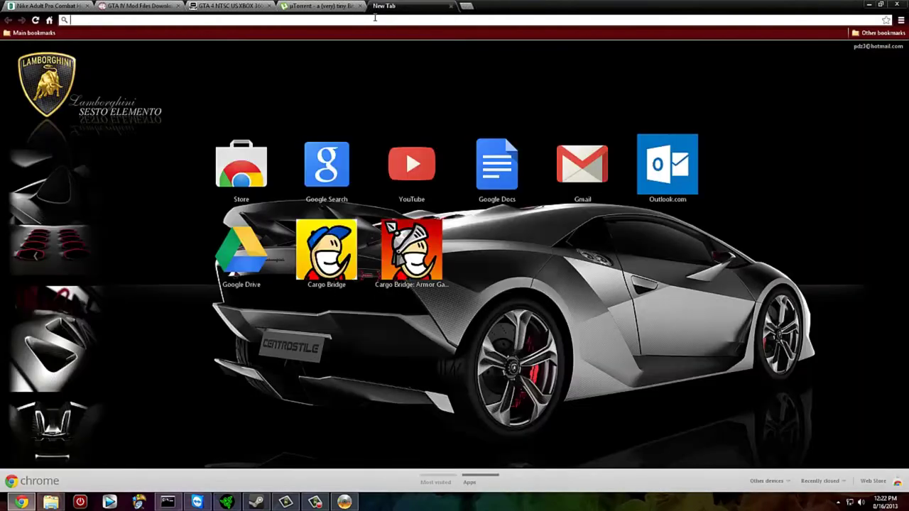
text(newegg)
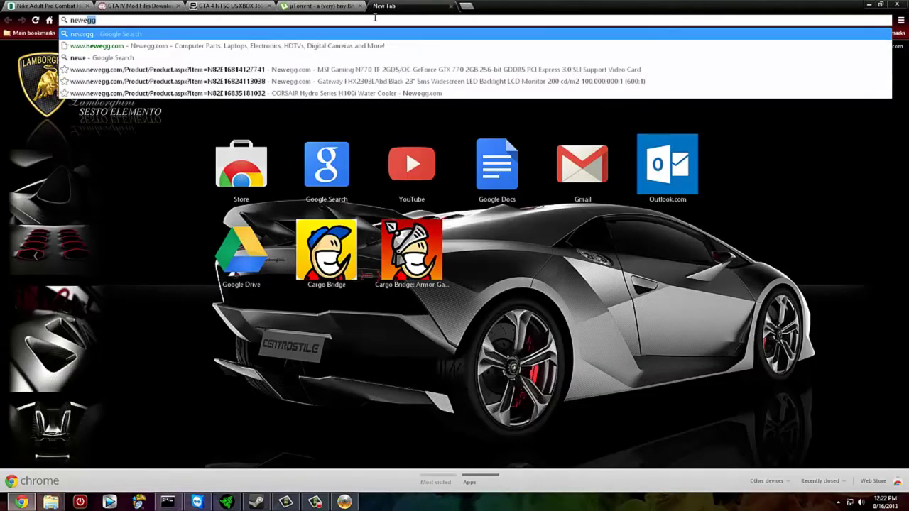
key(Return)
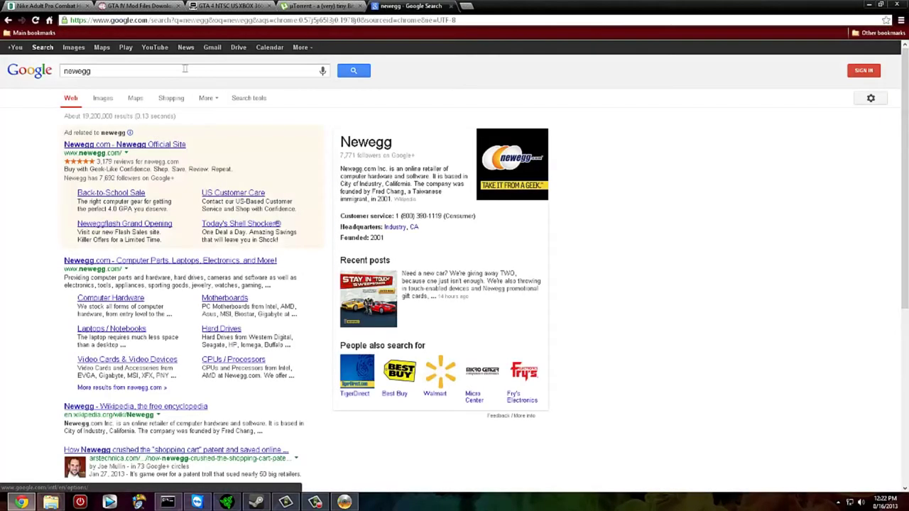
click(139, 261)
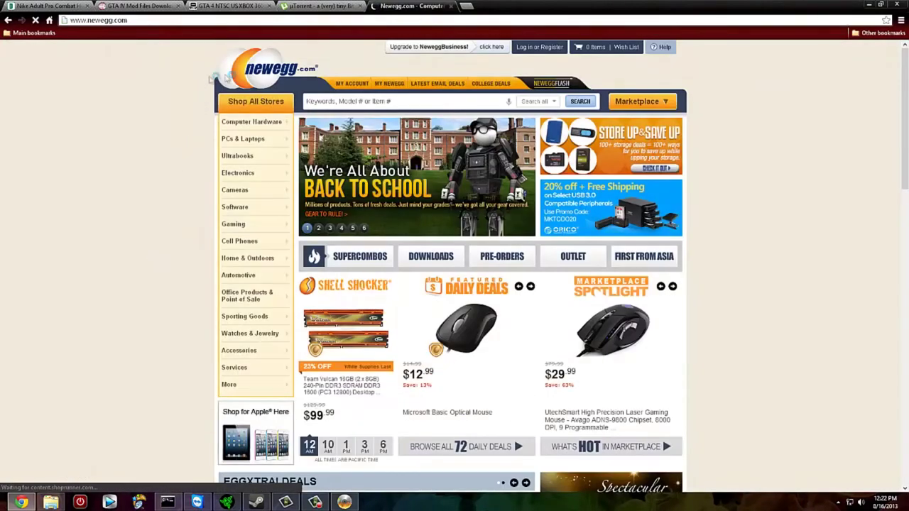
Search Newegg for "cd burner" using one of the suggested category searches
click(358, 103)
text(cd)
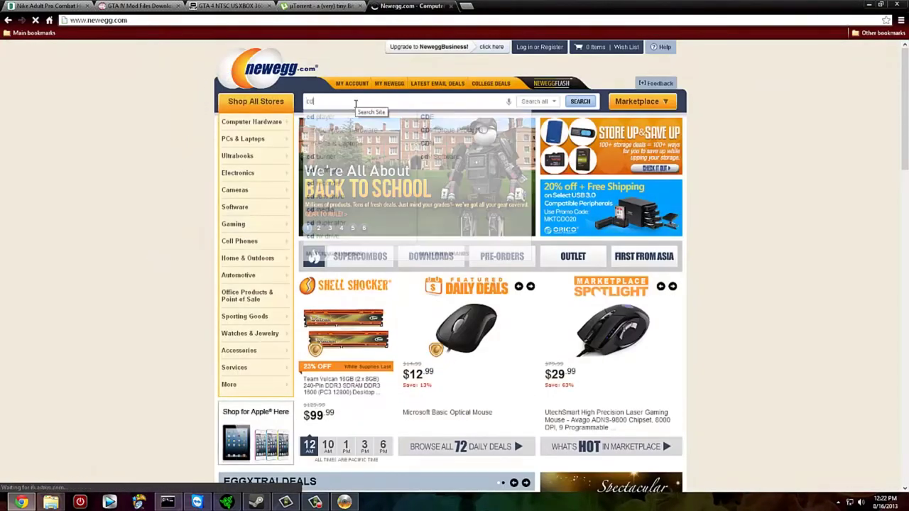
text( burner)
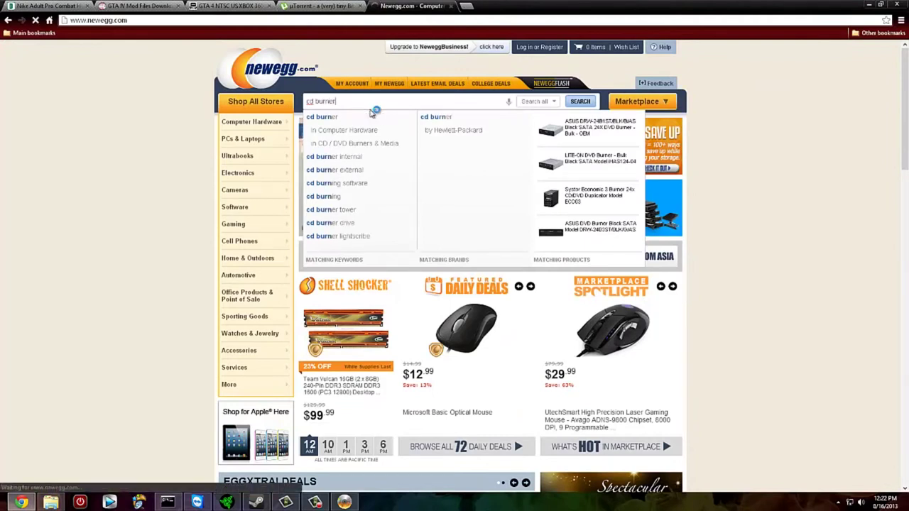
click(372, 134)
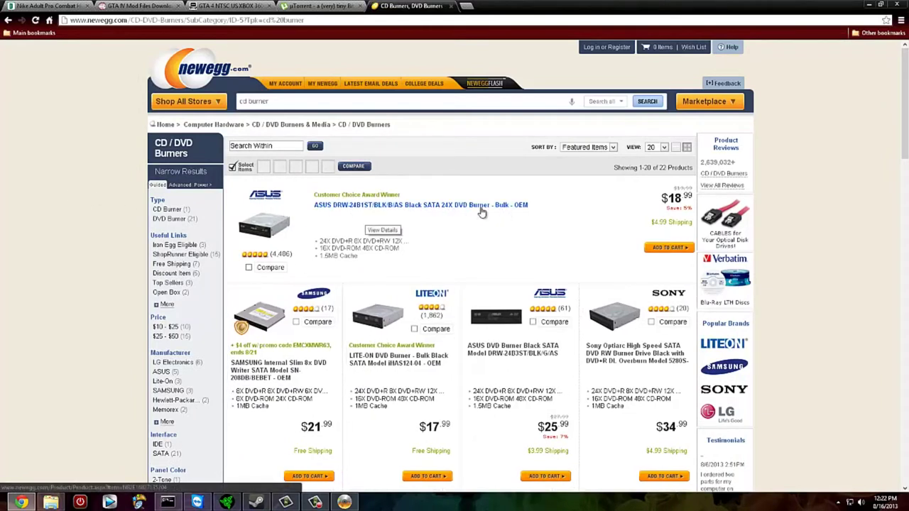
Examine the CD / DVD burner listings on the first results page for models, speeds and prices
scroll(437, 213, down, 1)
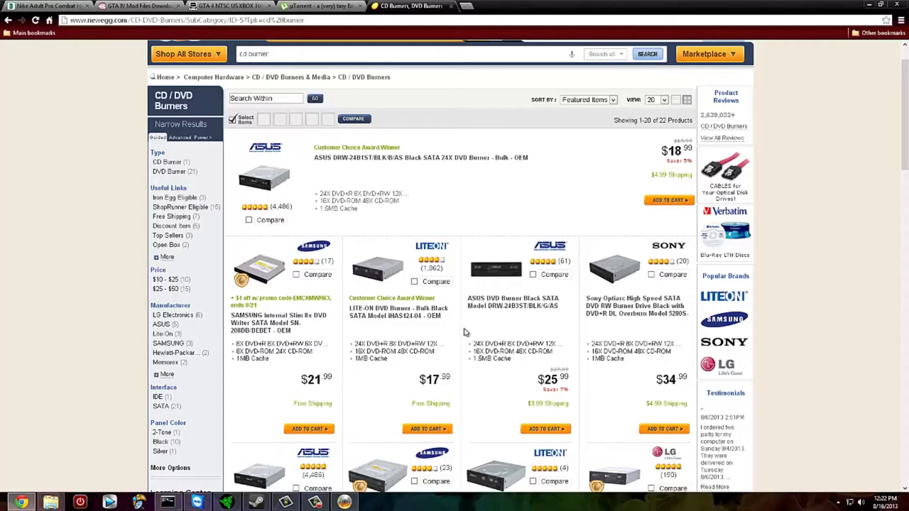
scroll(465, 332, down, 2)
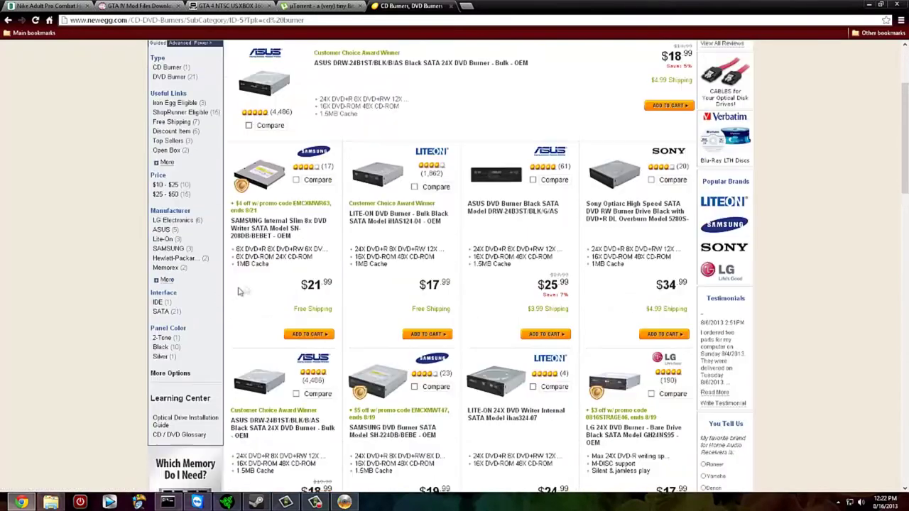
scroll(239, 292, up, 1)
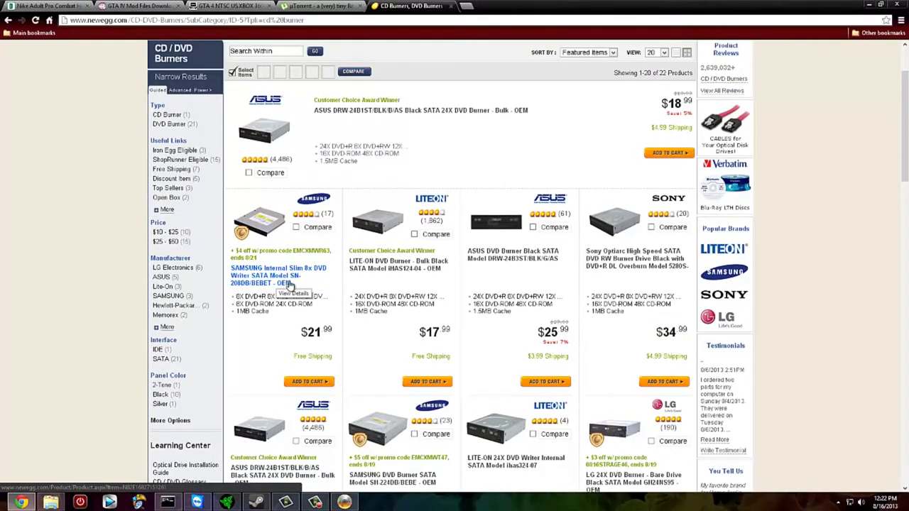
scroll(289, 284, down, 2)
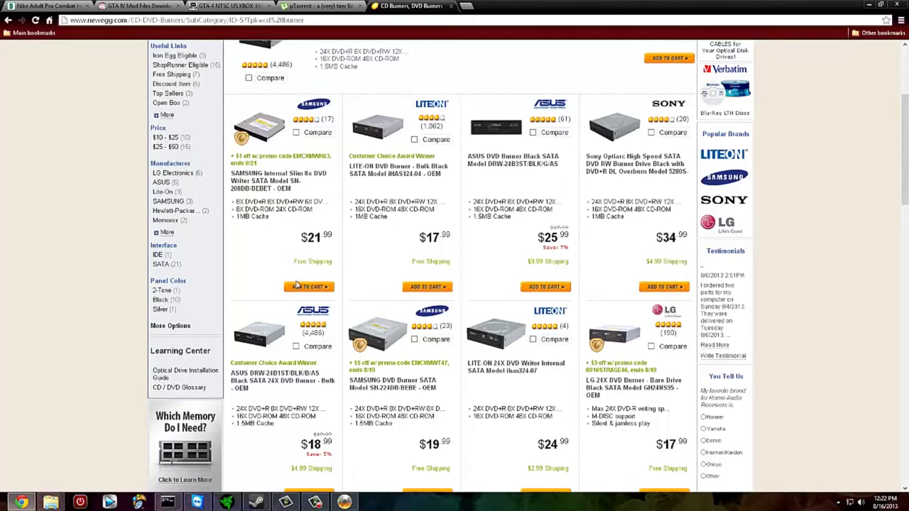
scroll(297, 284, down, 3)
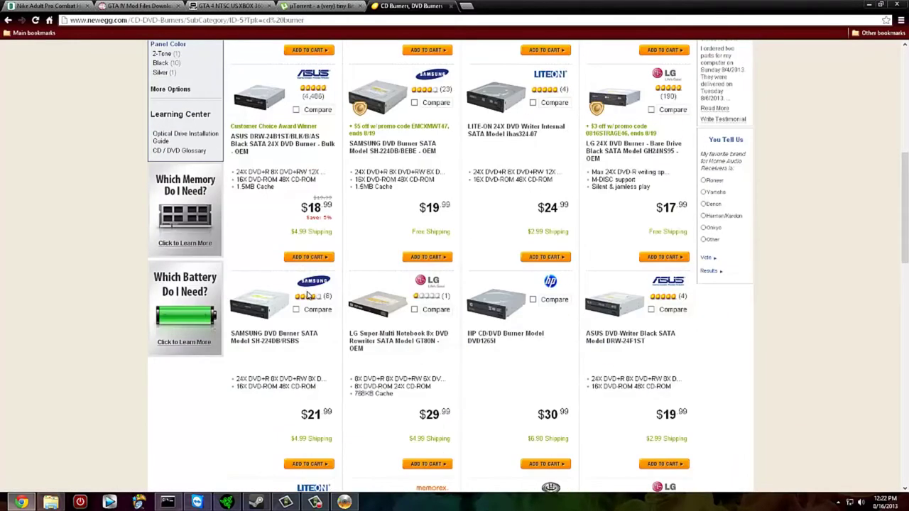
scroll(493, 360, down, 4)
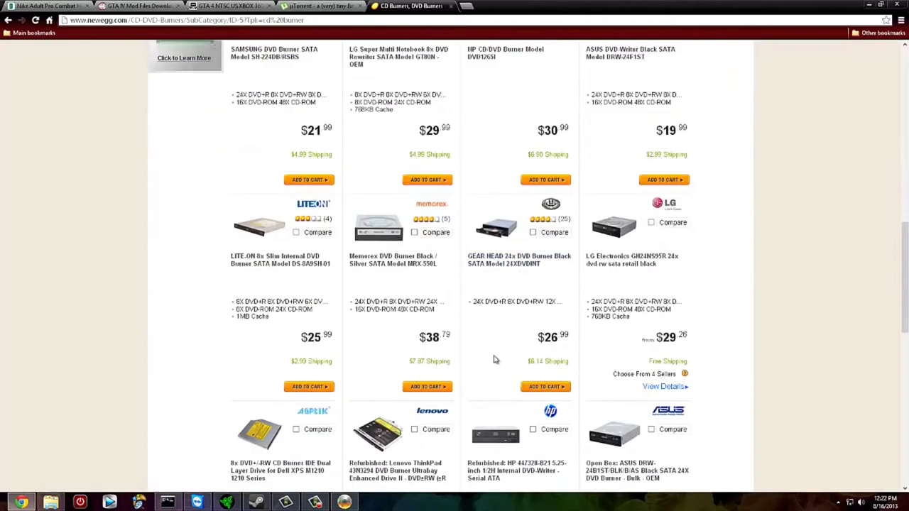
scroll(496, 357, down, 2)
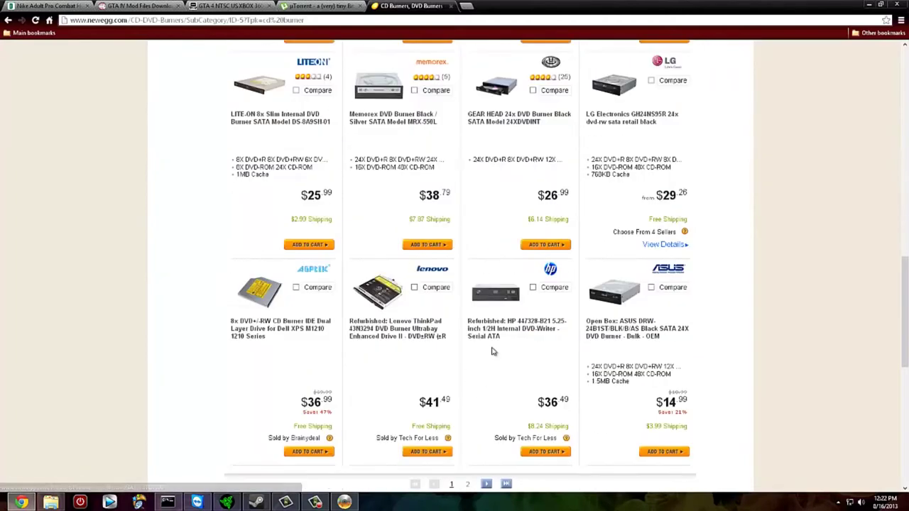
scroll(493, 350, down, 2)
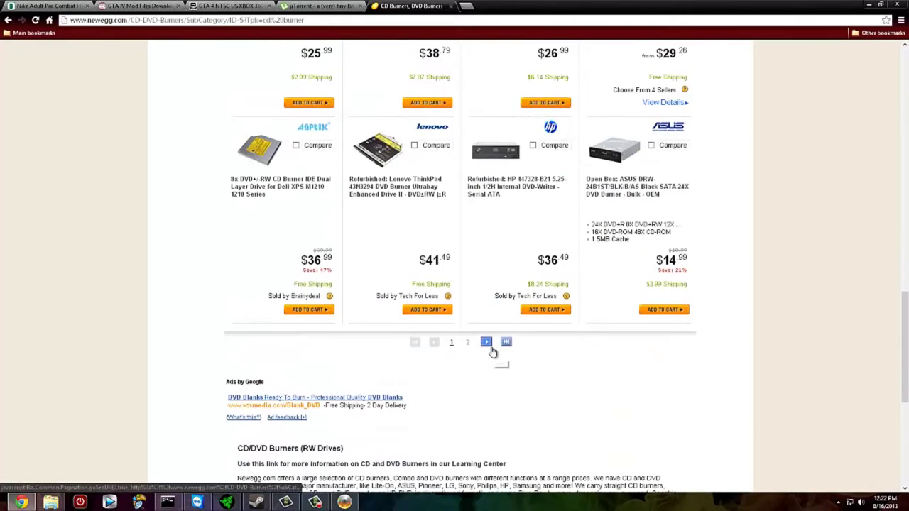
Close the Newegg tab and minimize the browser to return to ImgBurn on the desktop
scroll(493, 351, up, 15)
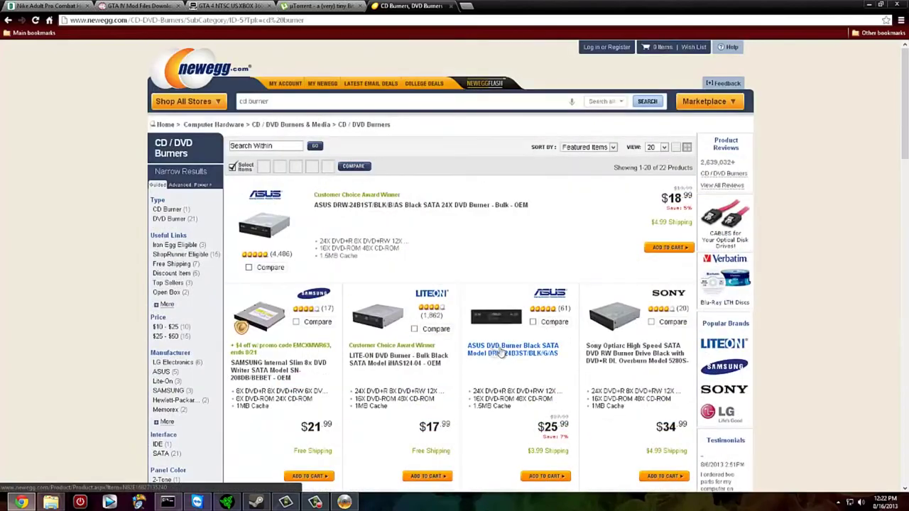
click(449, 6)
click(871, 4)
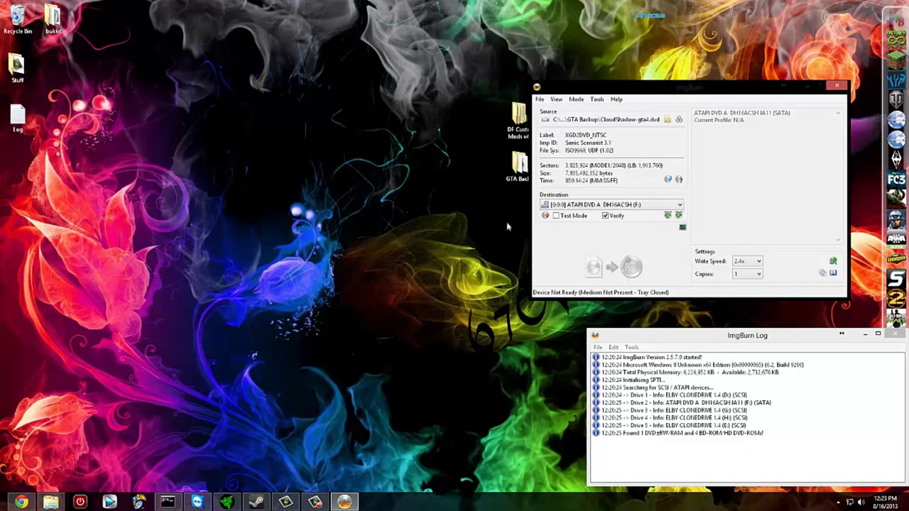
Choose a write speed from ImgBurn's available speeds and close the program
click(758, 262)
click(739, 271)
click(836, 86)
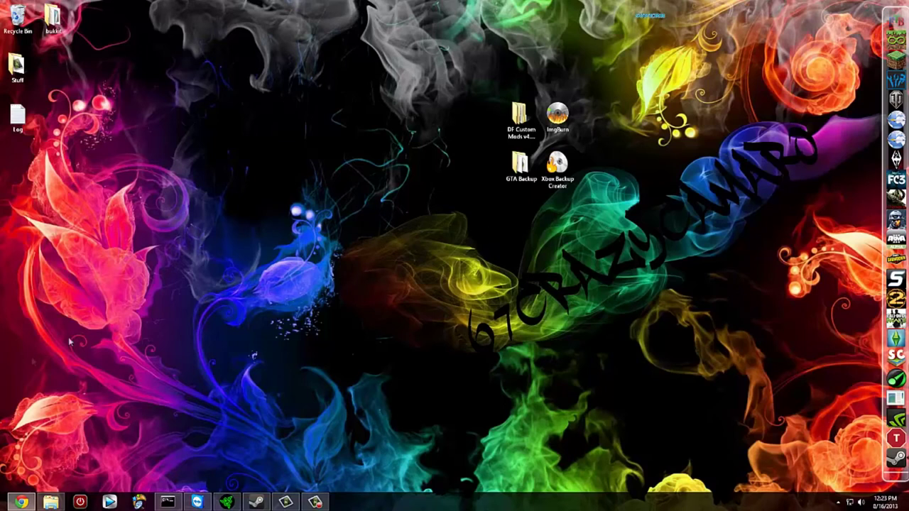
Switch back to Chrome and open YouTube in a new tab
click(22, 502)
click(375, 6)
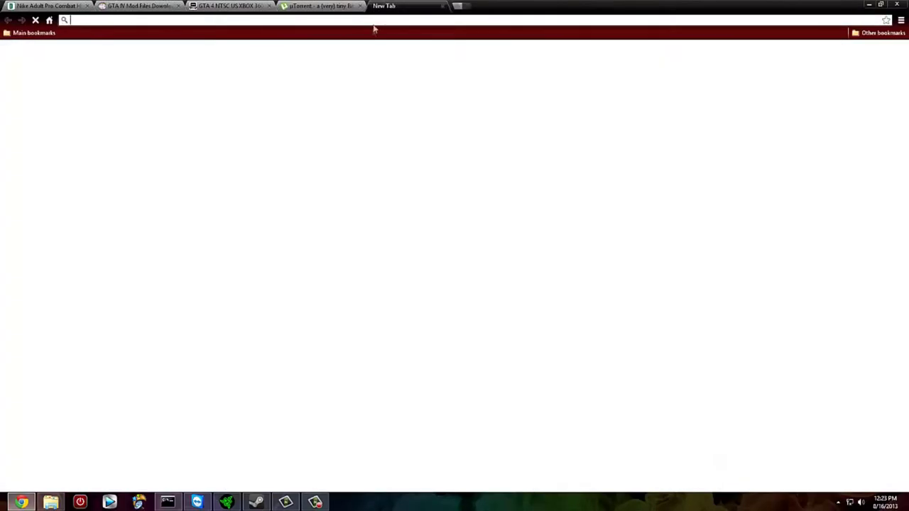
click(426, 168)
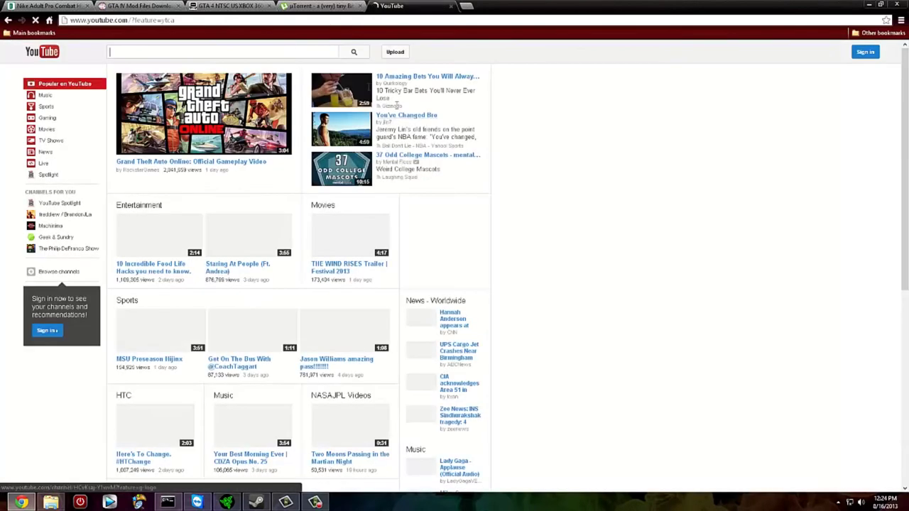
Search YouTube for "how to open xbox 360 phat" and look through the listed videos
click(285, 51)
text(how to p)
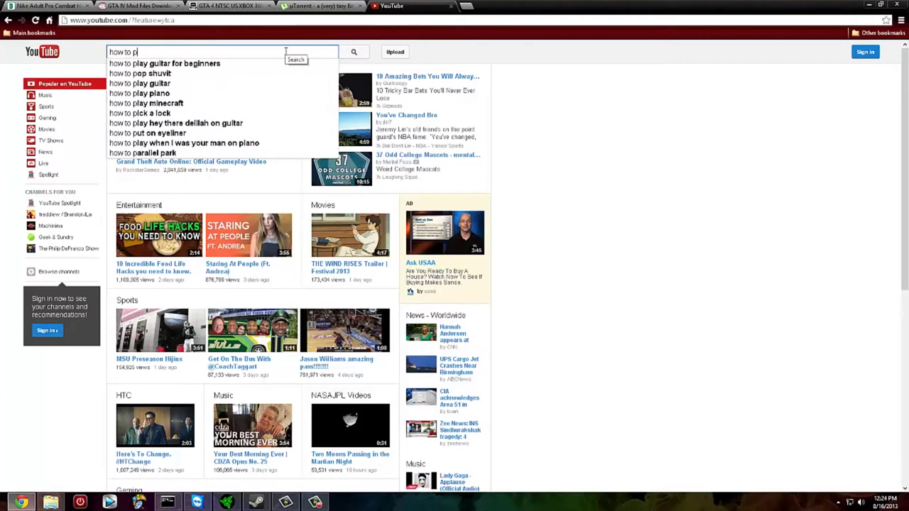
key(BackSpace)
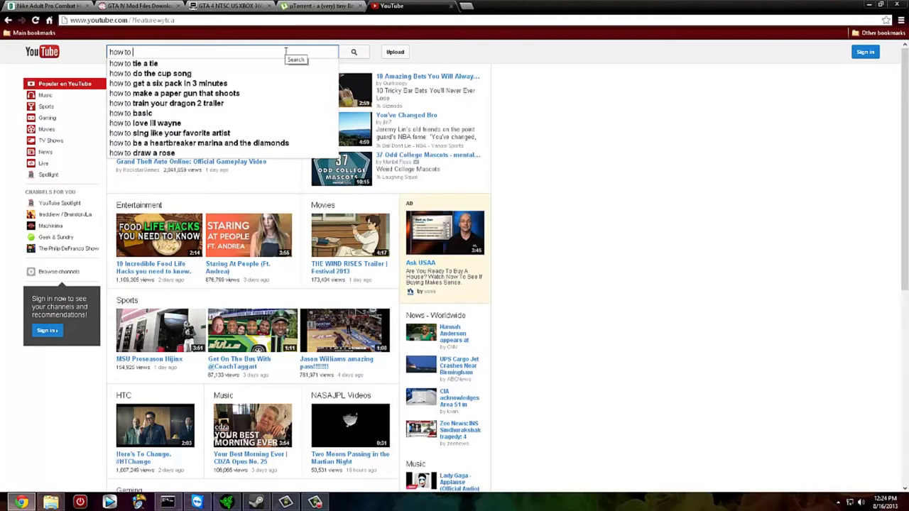
text(open xbb)
key(BackSpace)
text(ox )
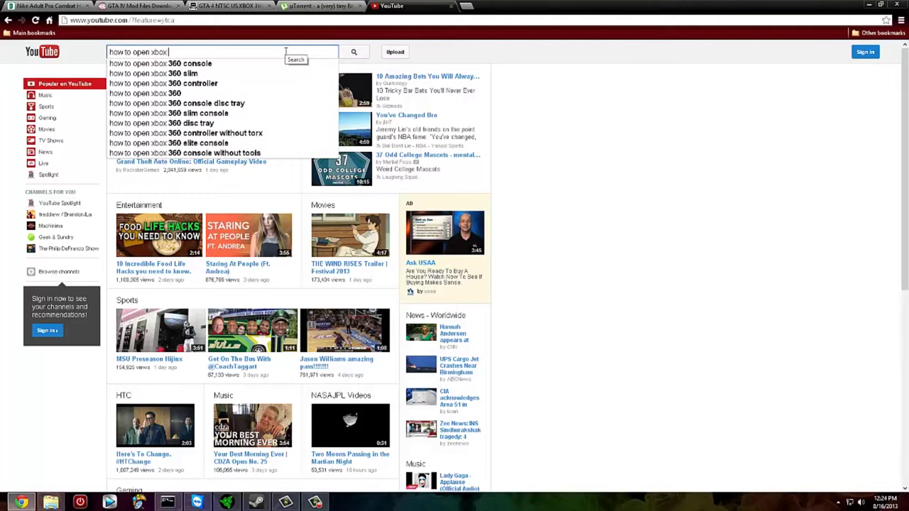
text(360)
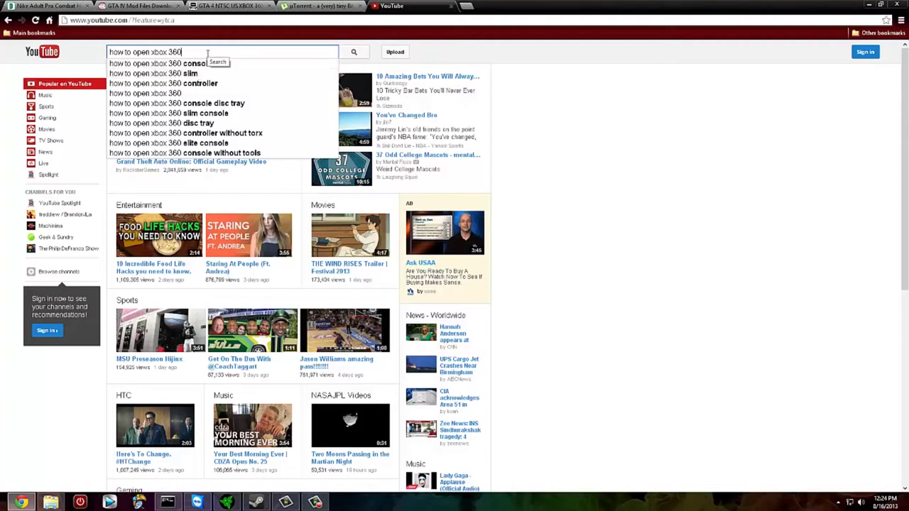
text(phat)
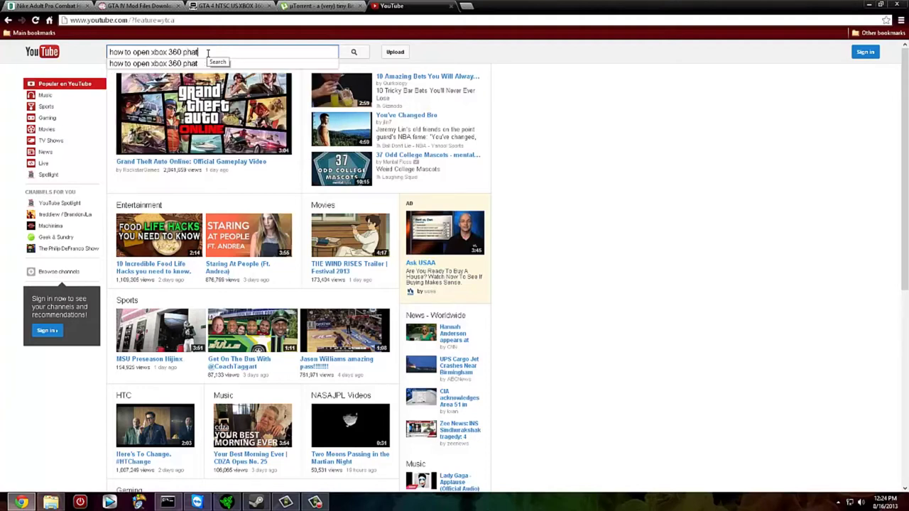
key(Return)
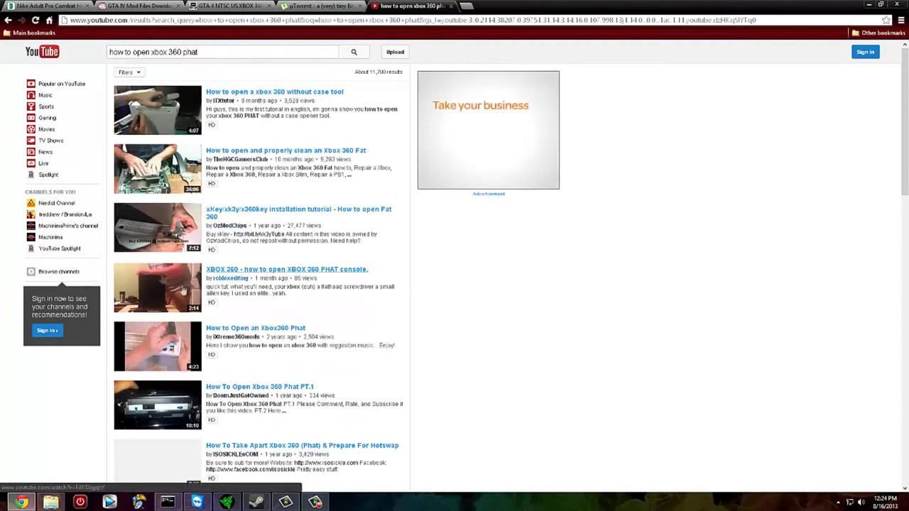
scroll(156, 312, down, 1)
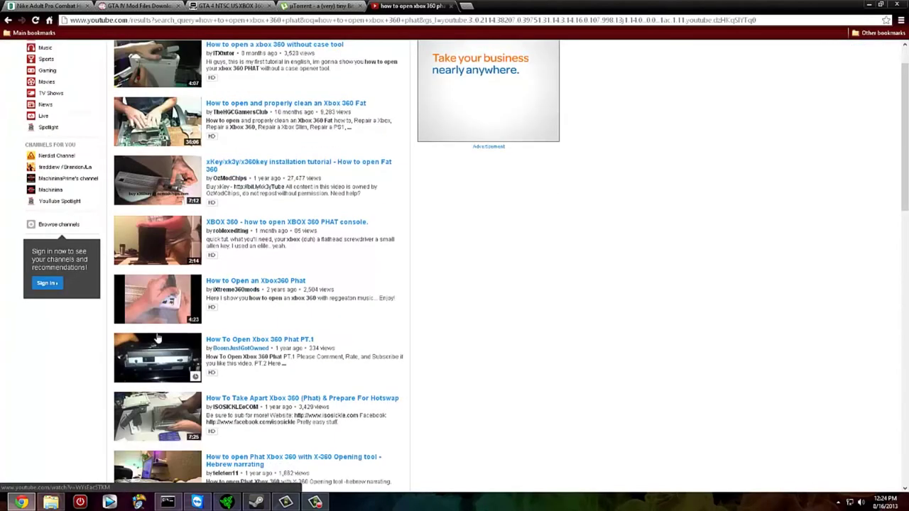
scroll(158, 338, down, 4)
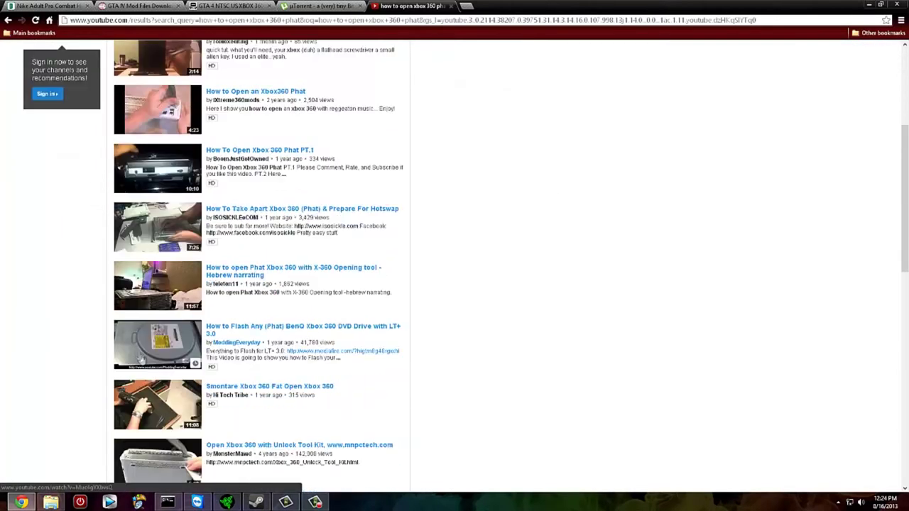
scroll(142, 361, down, 2)
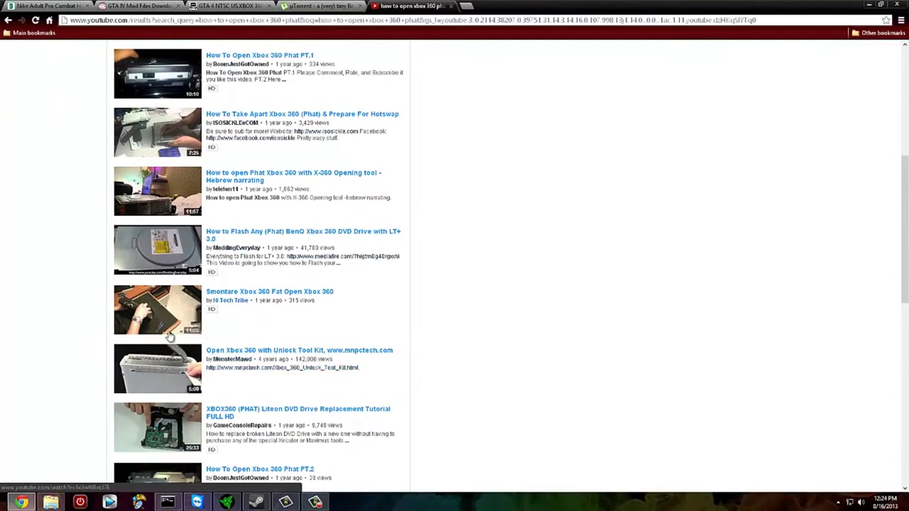
scroll(169, 337, up, 7)
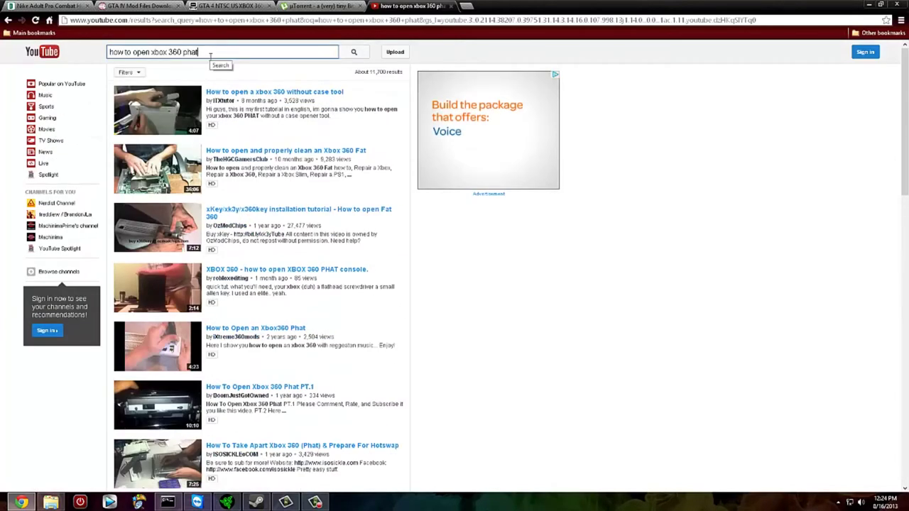
Change the YouTube search to "how to open xbox 360 slim" and run it
key(BackSpace)
key(BackSpace)
key(BackSpace)
key(BackSpace)
text(slim)
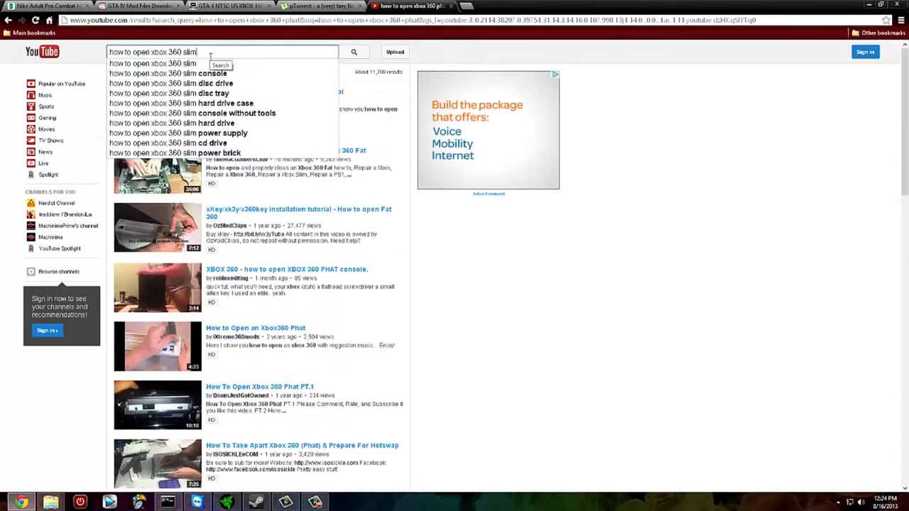
key(Return)
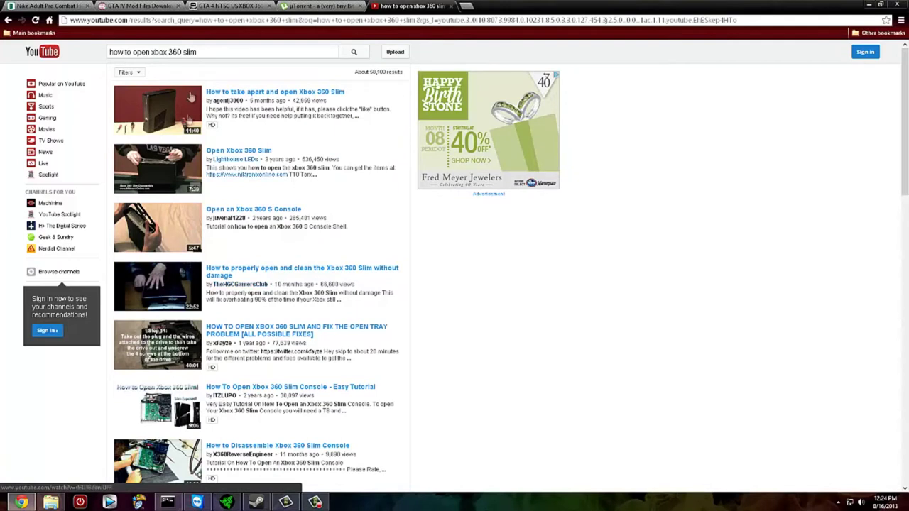
Select the whole query in YouTube's search field
drag(199, 52, 69, 51)
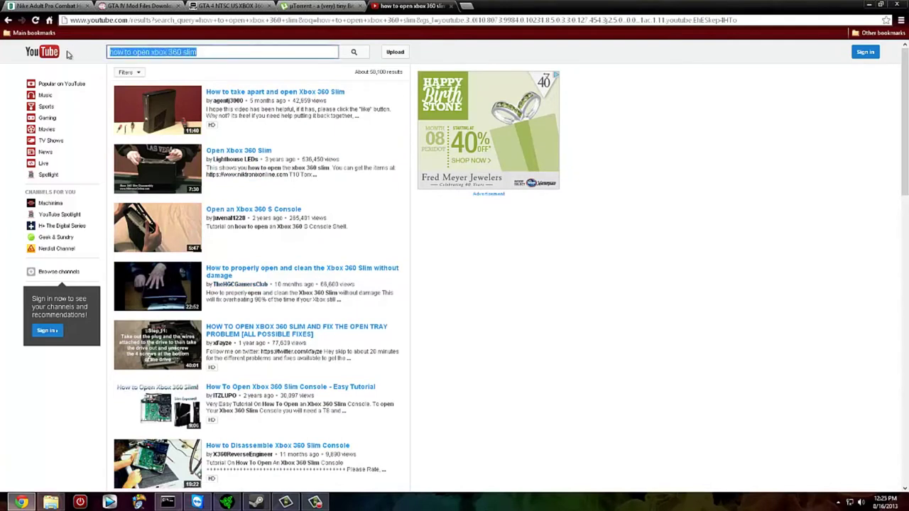